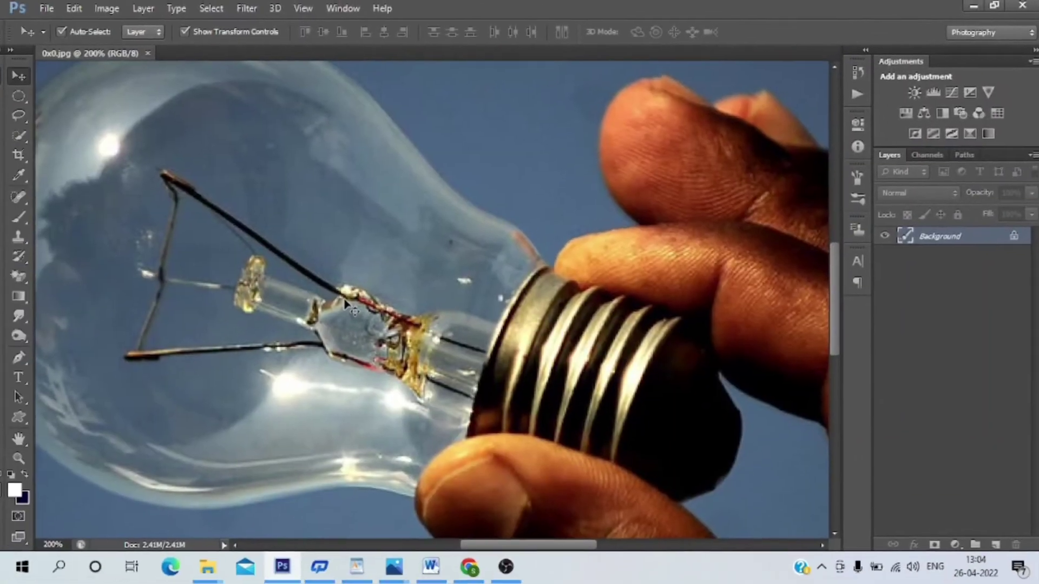
Clone clean glass over the bulb's filament wires with the Clone Stamp tool.
drag(347, 306, 464, 297)
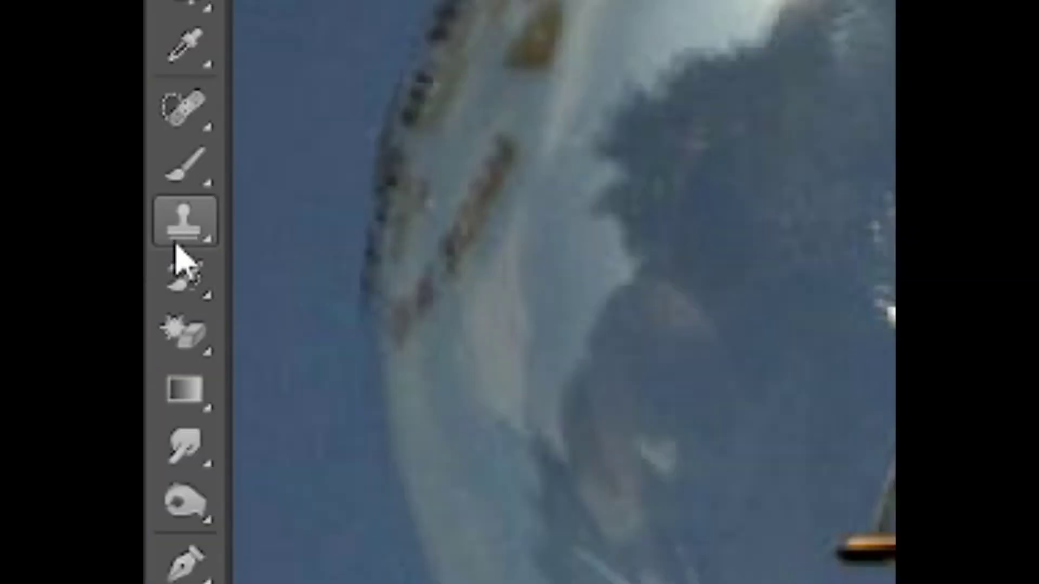
right_click(17, 247)
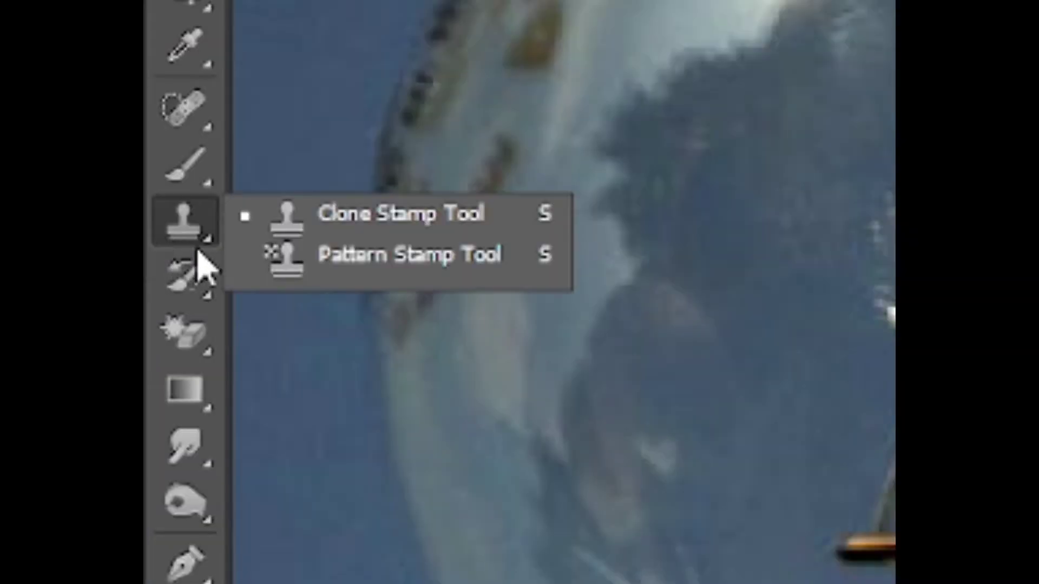
click(295, 227)
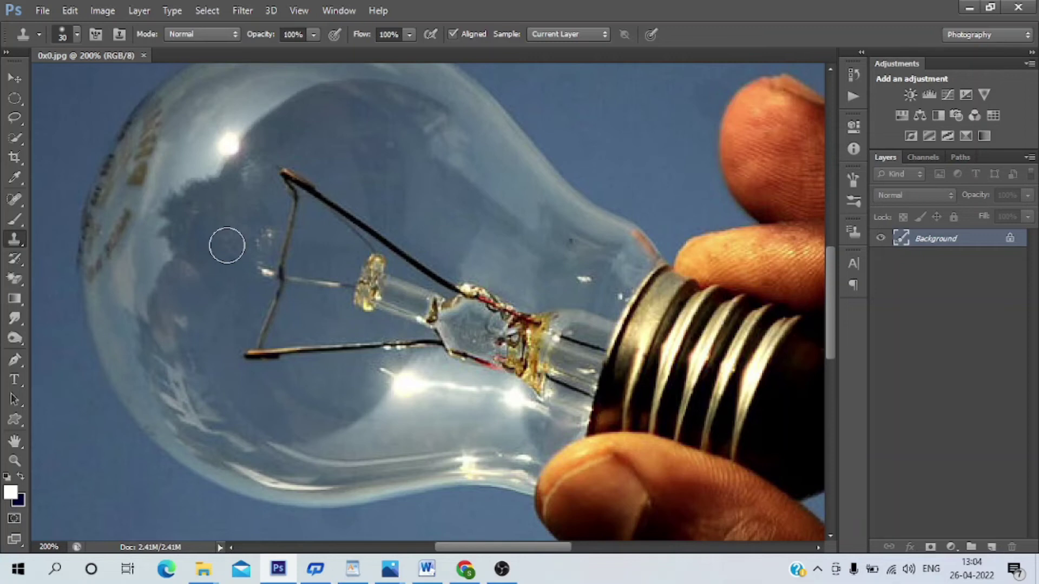
alt+click(330, 157)
mouse_move(283, 169)
mouse_down()
mouse_move(364, 232)
mouse_move(494, 297)
mouse_move(517, 331)
mouse_move(586, 351)
mouse_move(574, 376)
mouse_up()
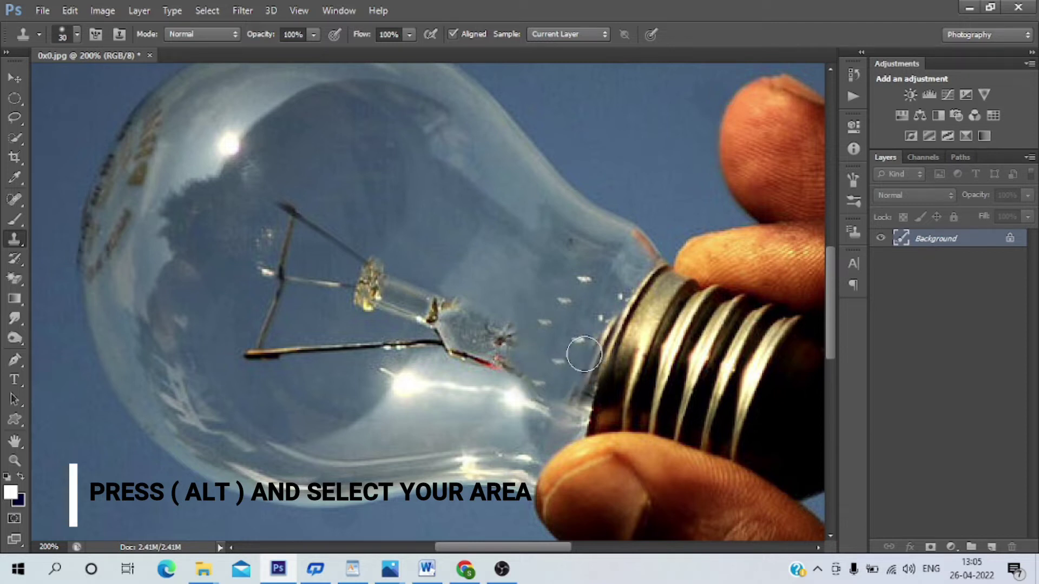
drag(332, 231, 262, 271)
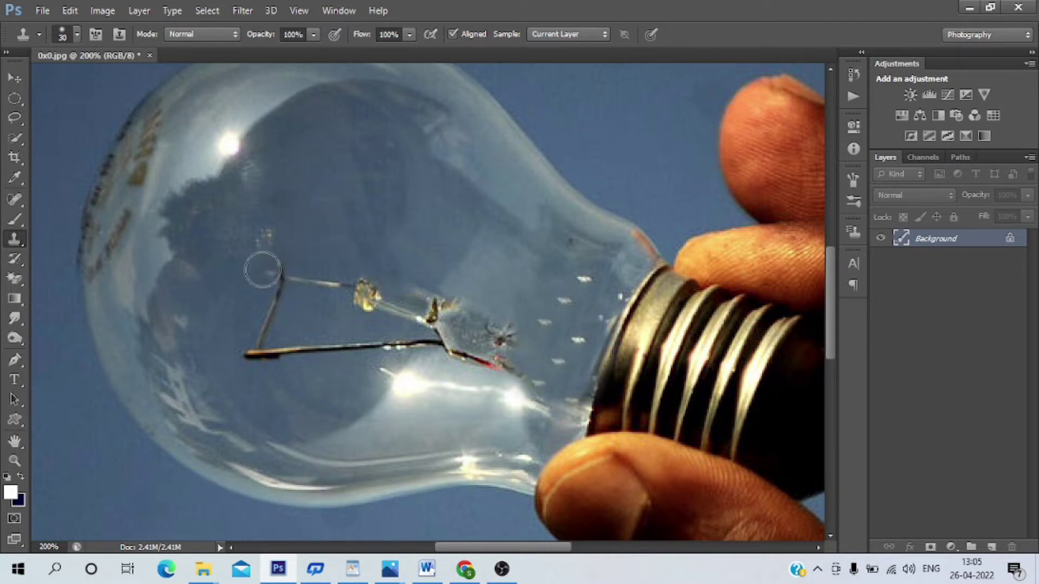
mouse_move(262, 333)
mouse_down()
mouse_move(285, 341)
mouse_move(264, 332)
mouse_move(301, 292)
mouse_move(424, 309)
mouse_move(480, 361)
mouse_move(533, 371)
mouse_move(559, 318)
mouse_move(581, 360)
mouse_up()
alt+click(440, 252)
Clone over the printed lettering on the bulb's left edge.
mouse_move(264, 209)
mouse_down()
mouse_move(265, 238)
mouse_move(301, 241)
mouse_move(293, 246)
mouse_up()
key(v)
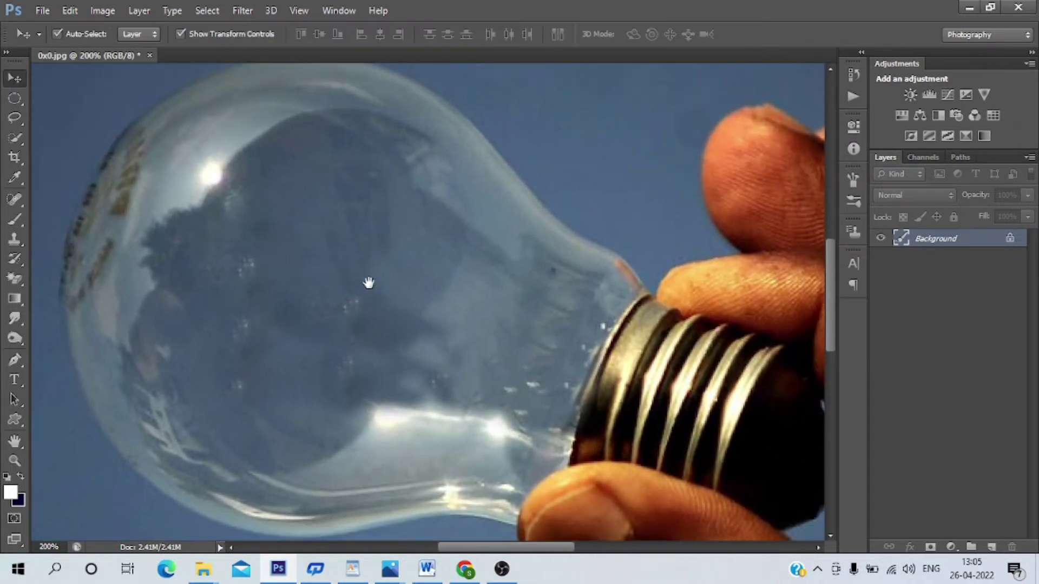
key(s)
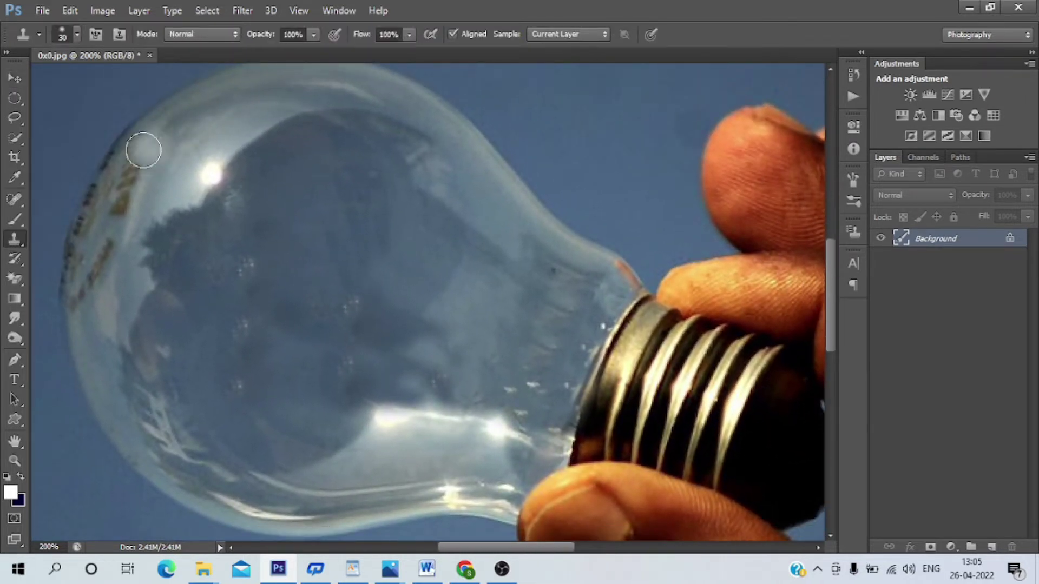
drag(144, 148, 86, 302)
key(v)
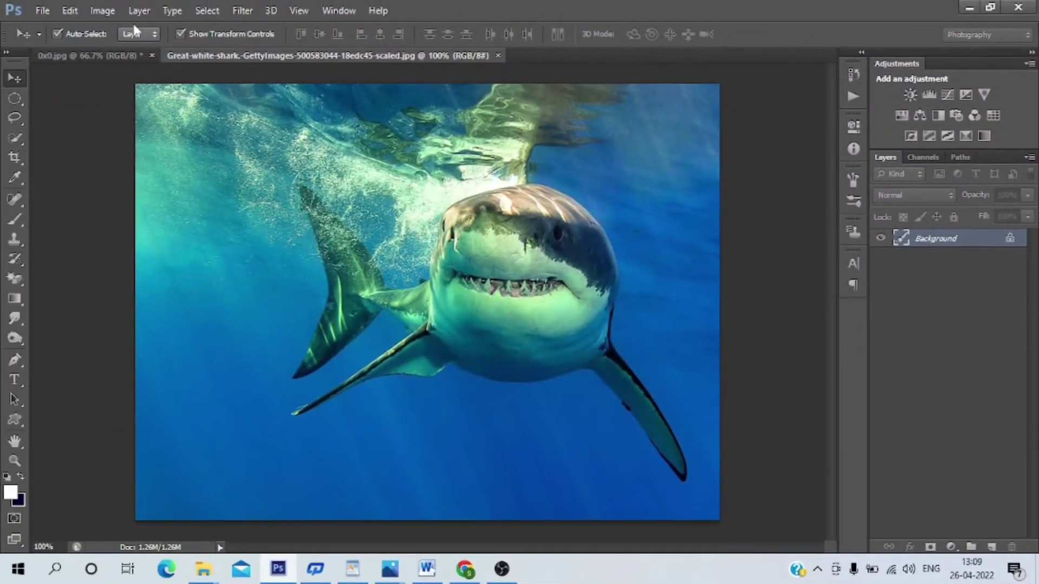
Open water.jpg from Downloads as a third document alongside the bulb photo.
click(53, 13)
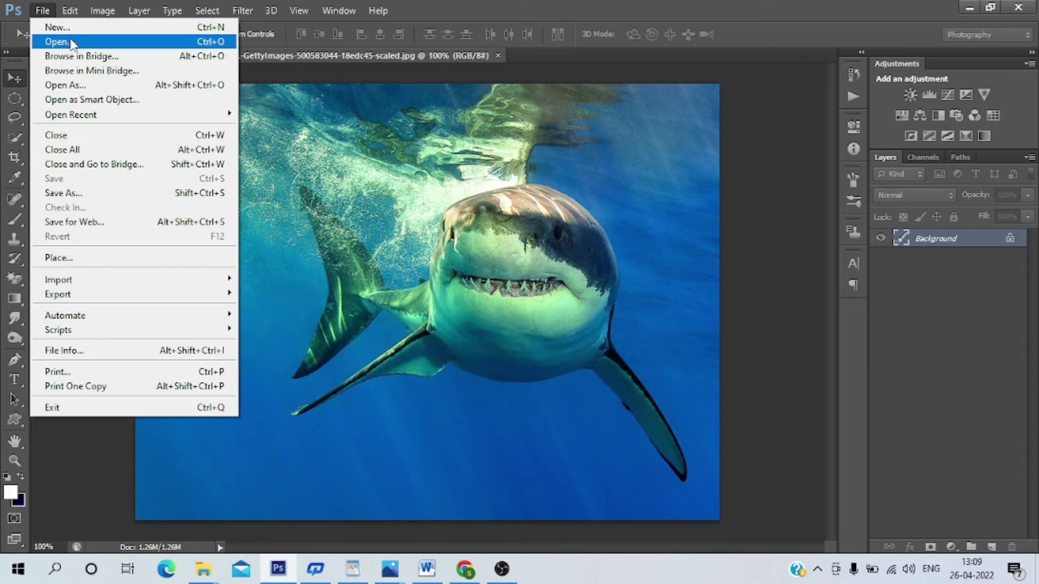
click(82, 40)
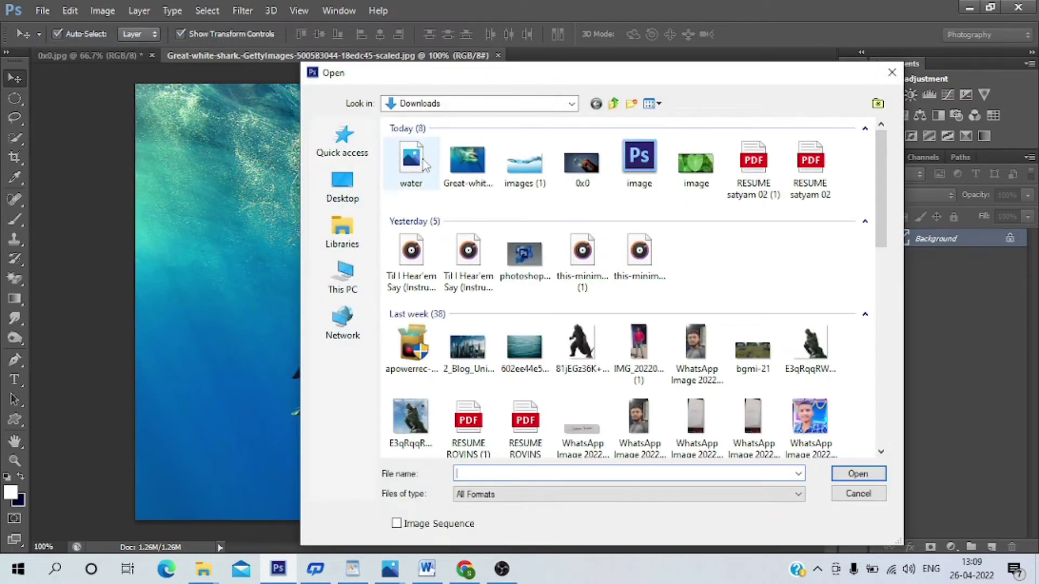
click(411, 162)
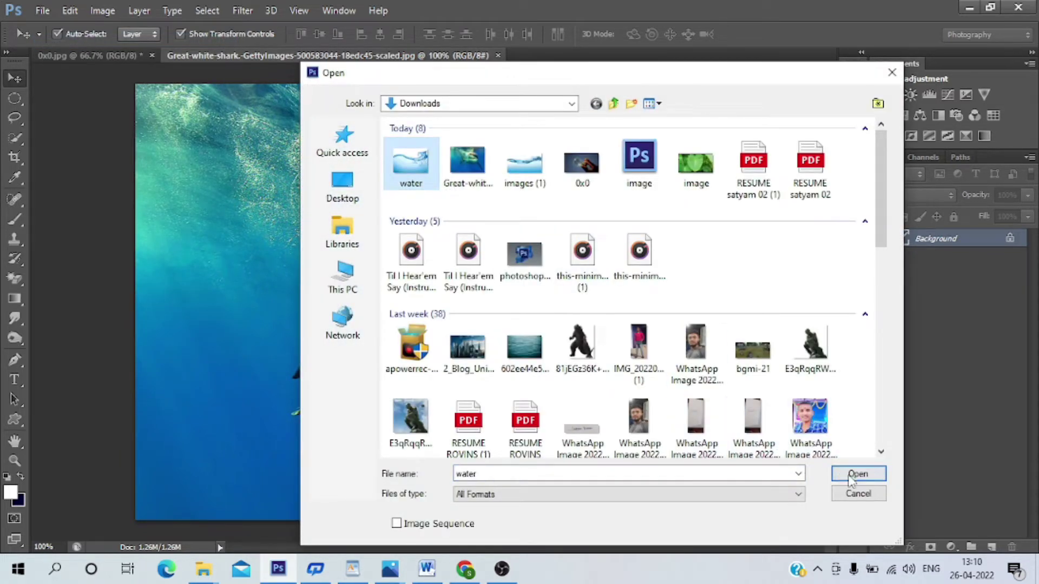
click(855, 475)
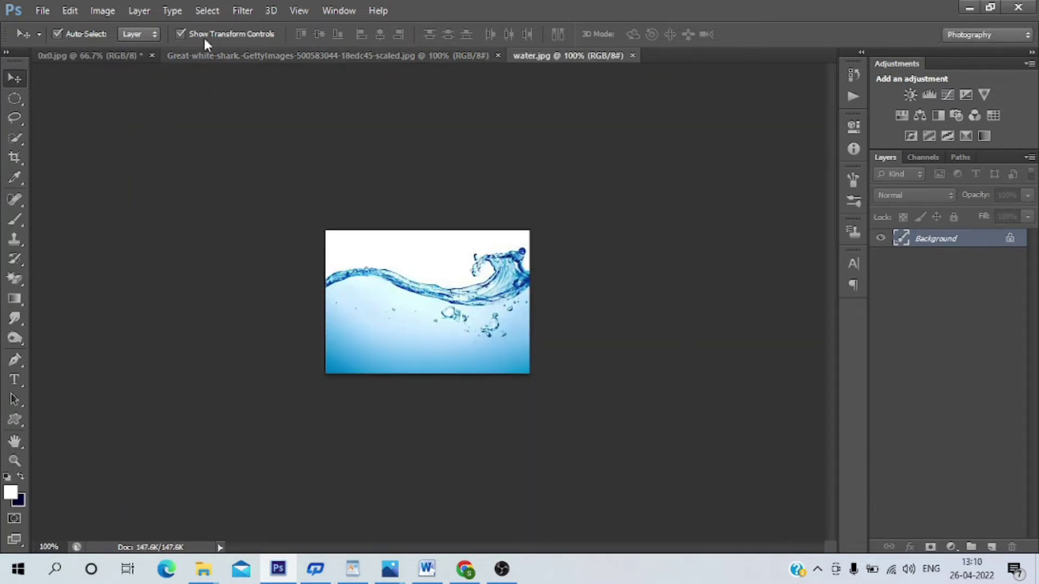
click(85, 54)
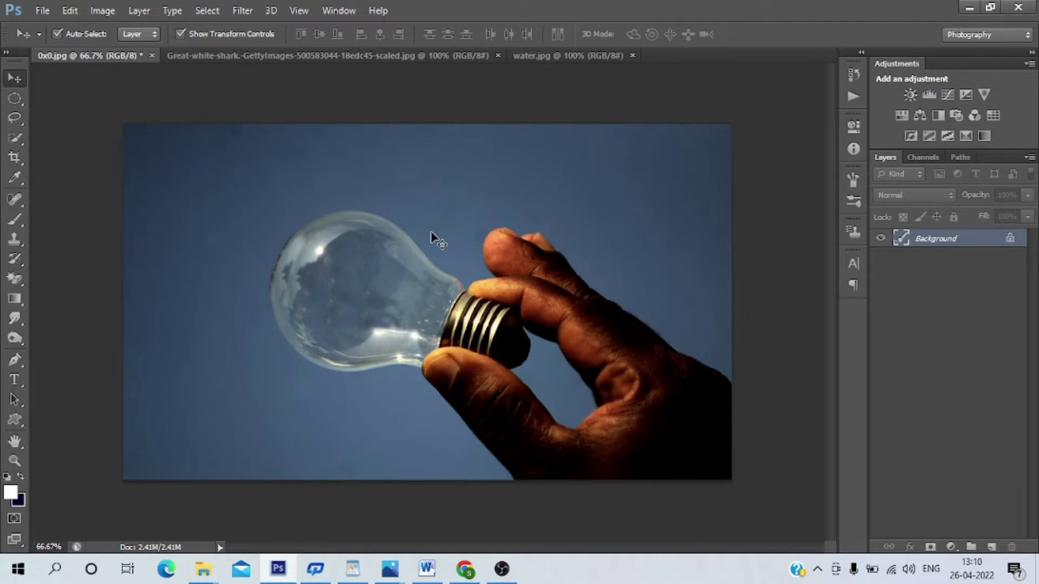
click(551, 60)
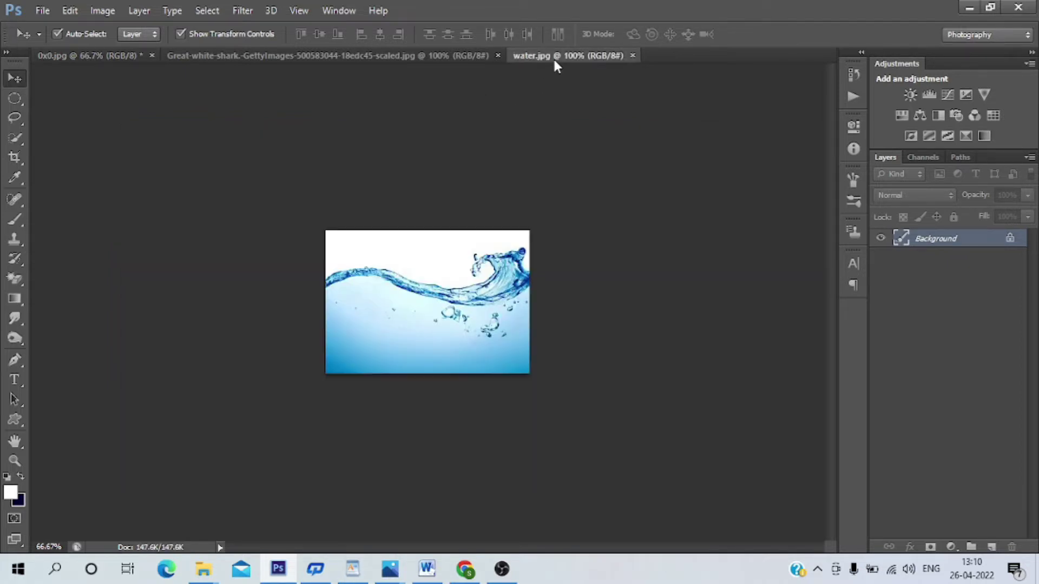
Unlock the water image's Background layer and drop it into the 0x0.jpg bulb document.
double_click(944, 241)
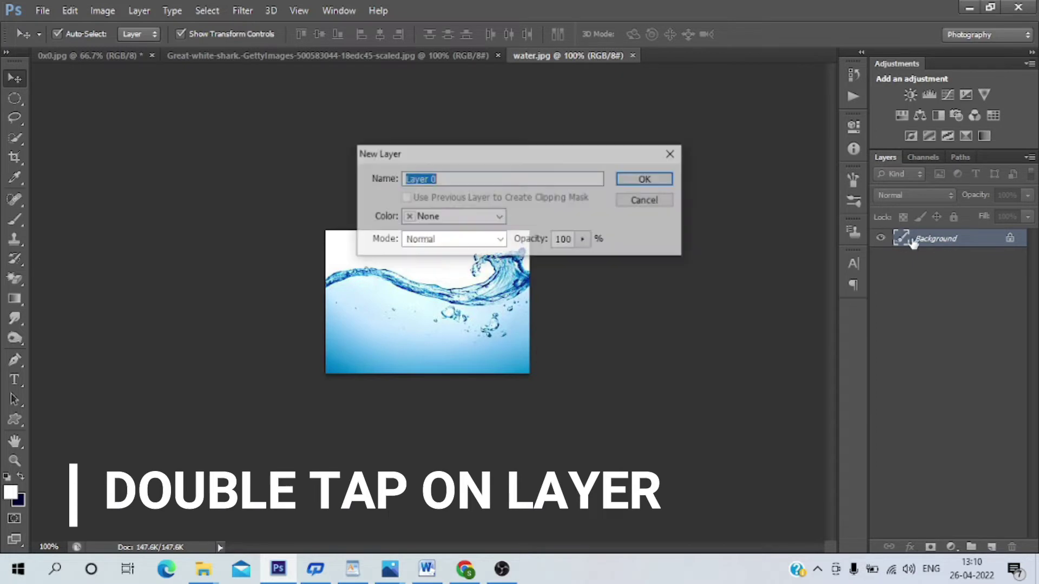
click(662, 183)
mouse_move(476, 302)
mouse_down()
mouse_move(126, 57)
mouse_move(199, 142)
mouse_up()
drag(366, 284, 378, 293)
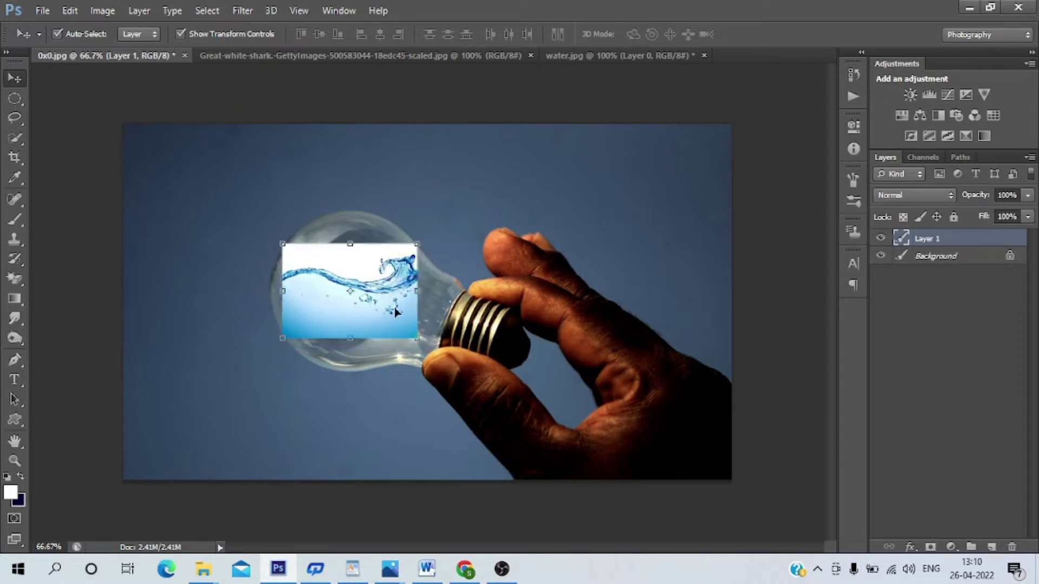
Enlarge, flip horizontally and position the water layer over the bulb.
drag(415, 339, 463, 373)
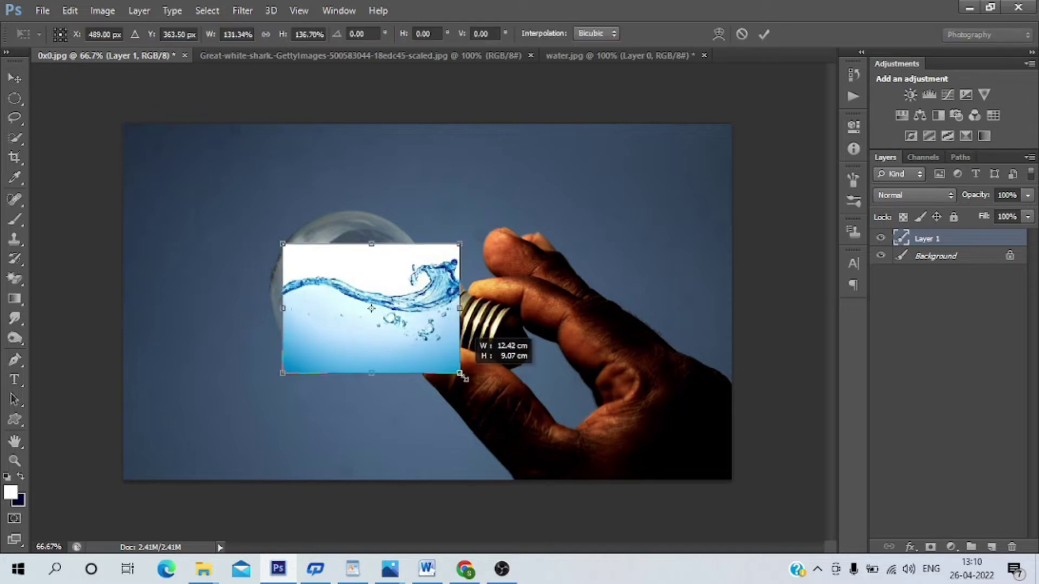
drag(284, 245, 267, 230)
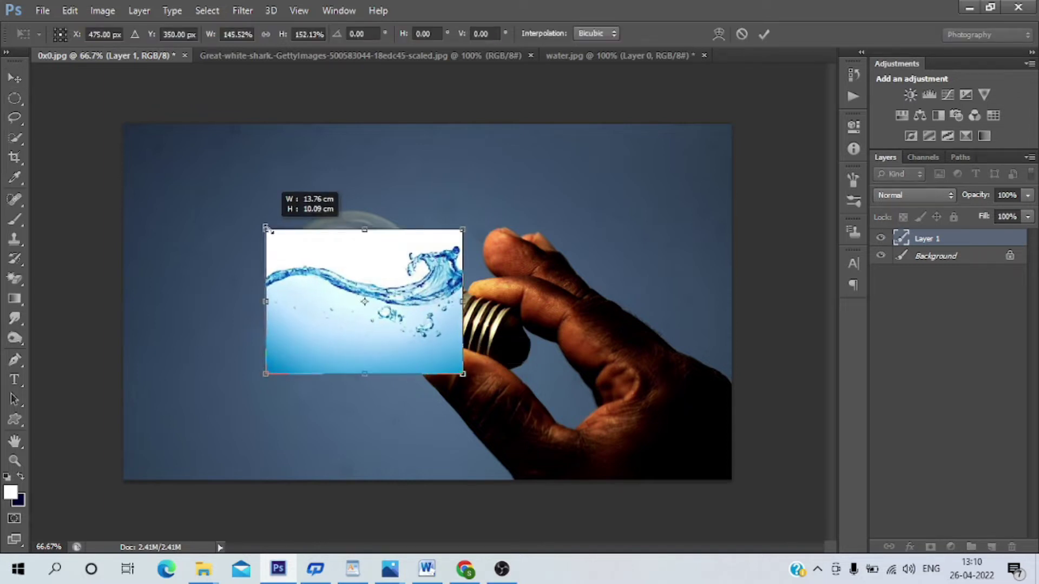
drag(466, 217, 475, 225)
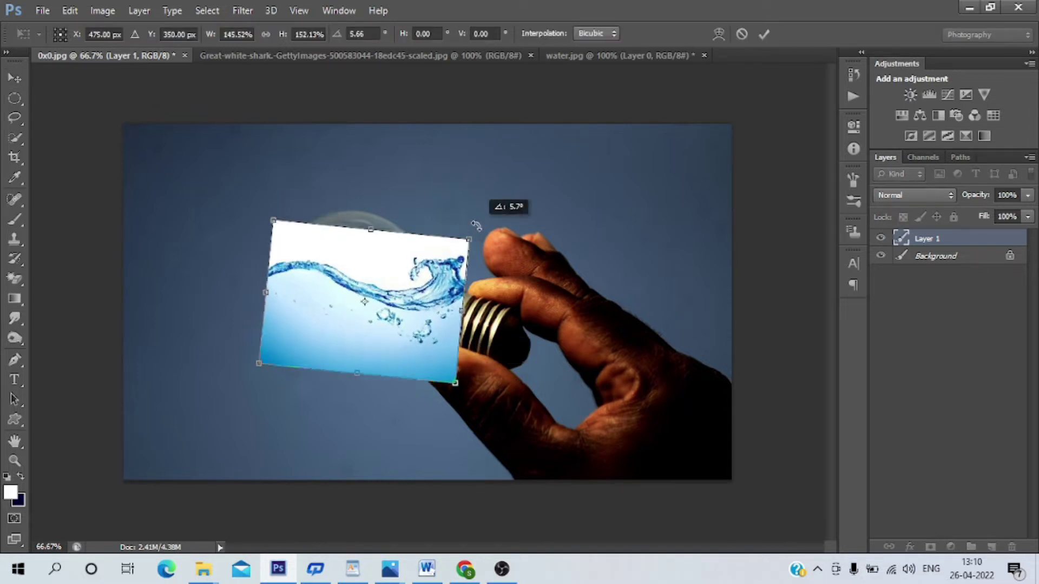
drag(463, 310, 114, 274)
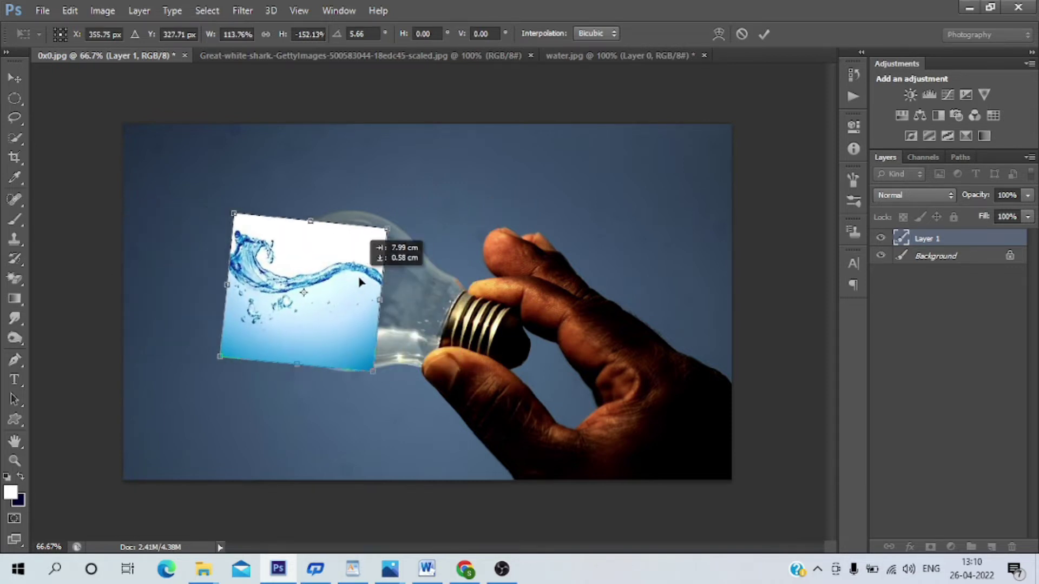
drag(228, 272, 413, 307)
drag(466, 246, 456, 238)
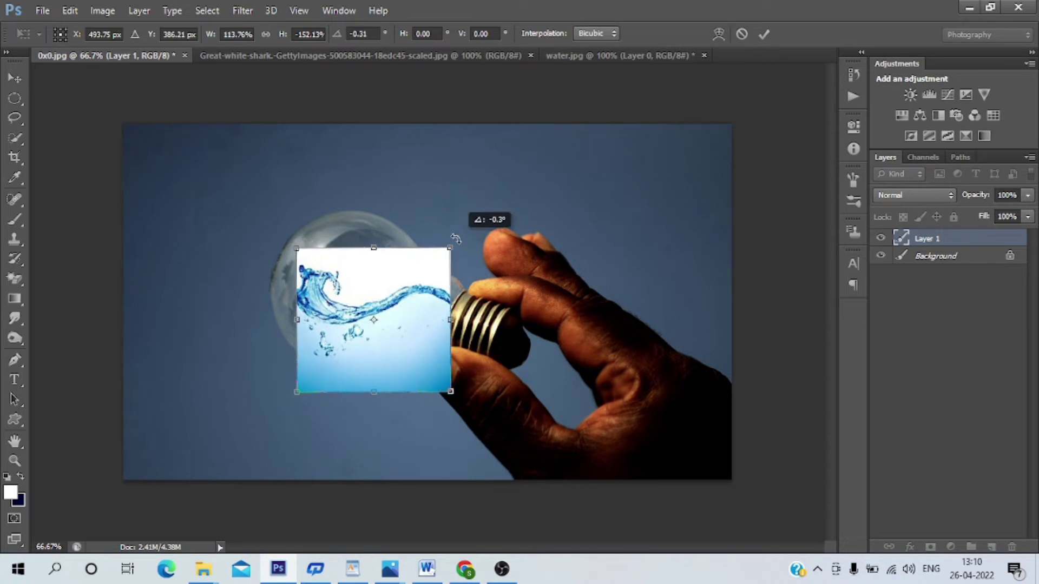
Widen and nudge the water layer, commit the transform, and zoom in to inspect it.
drag(298, 319, 276, 315)
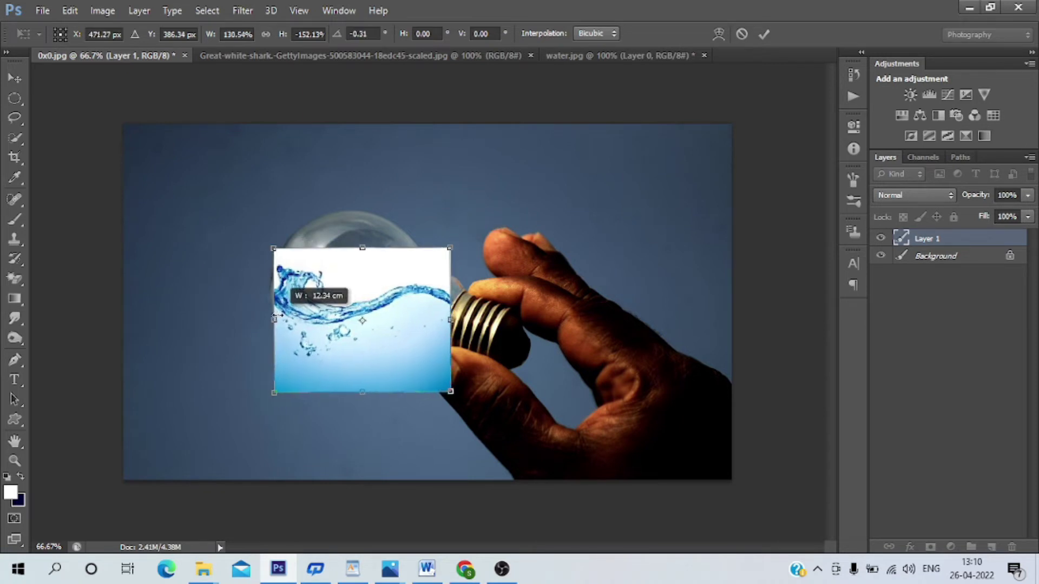
drag(335, 270, 336, 264)
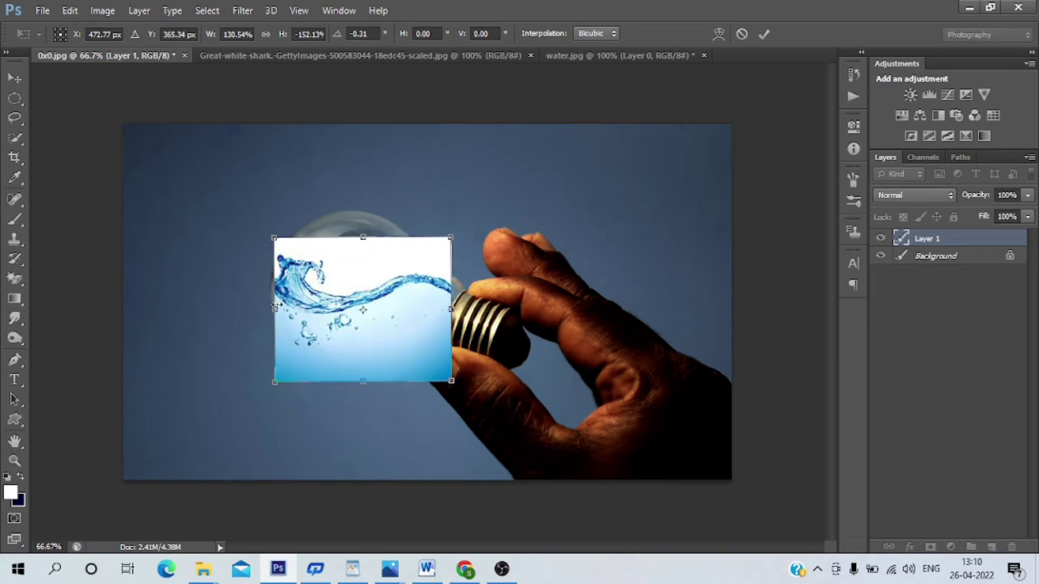
drag(273, 309, 270, 308)
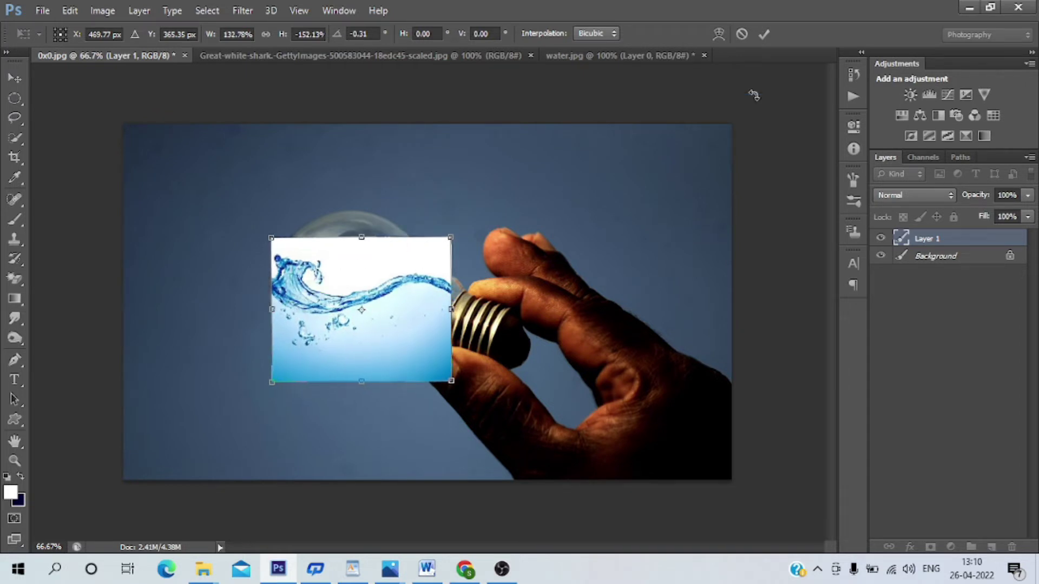
key(Return)
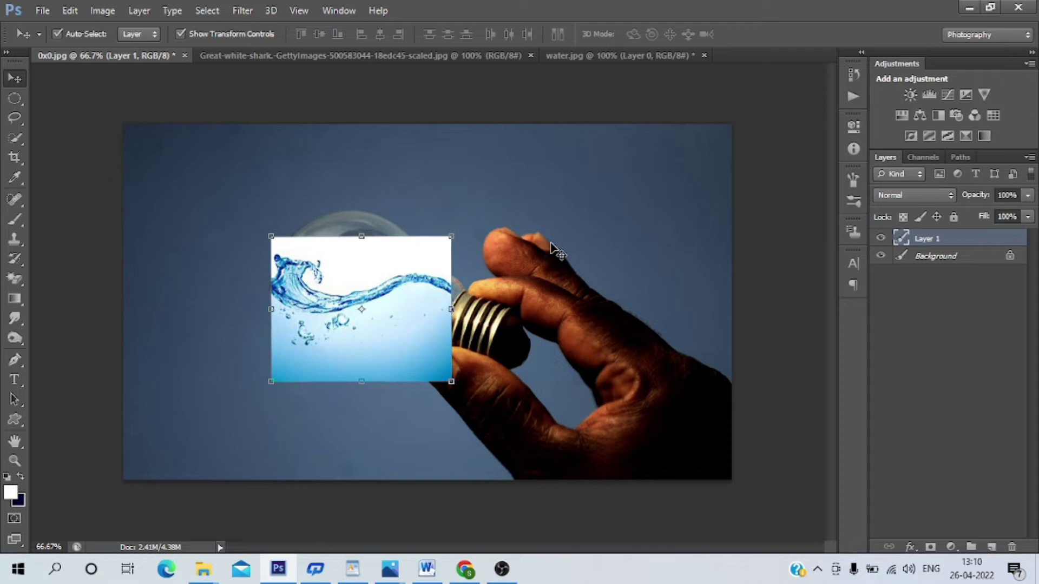
key(ctrl+plus)
key(ctrl+plus)
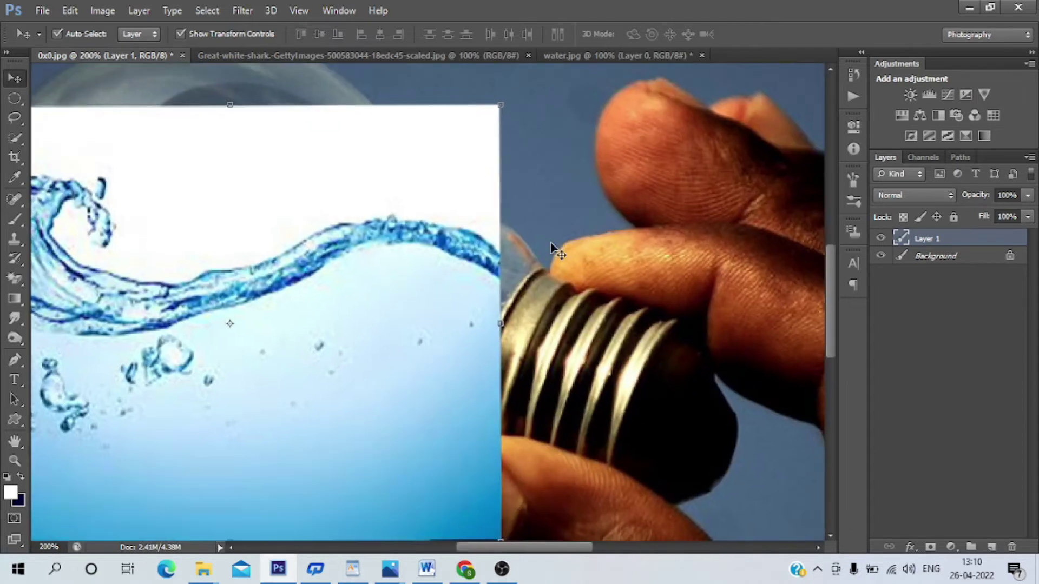
drag(621, 329, 733, 285)
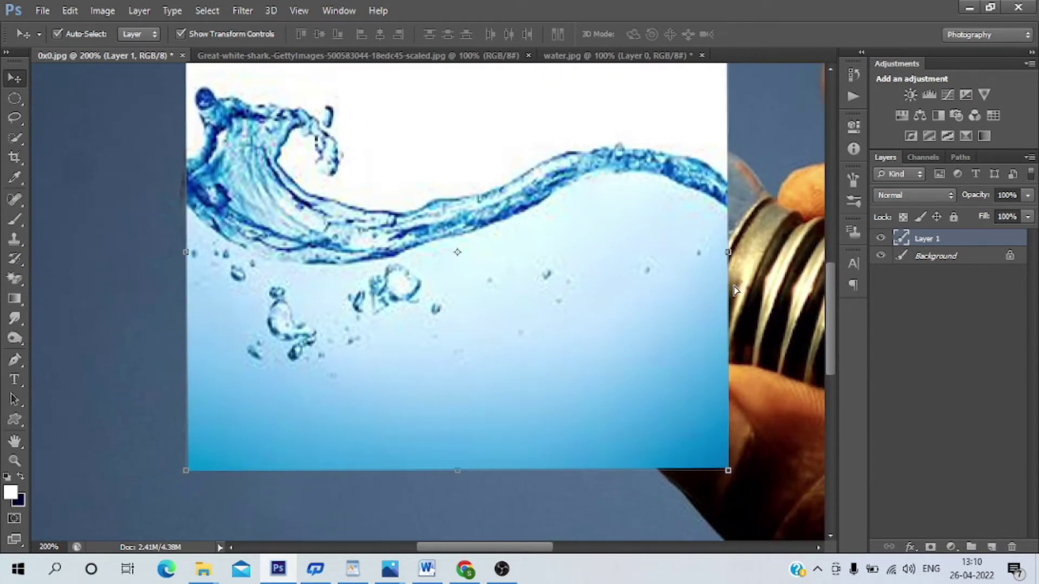
key(ctrl+minus)
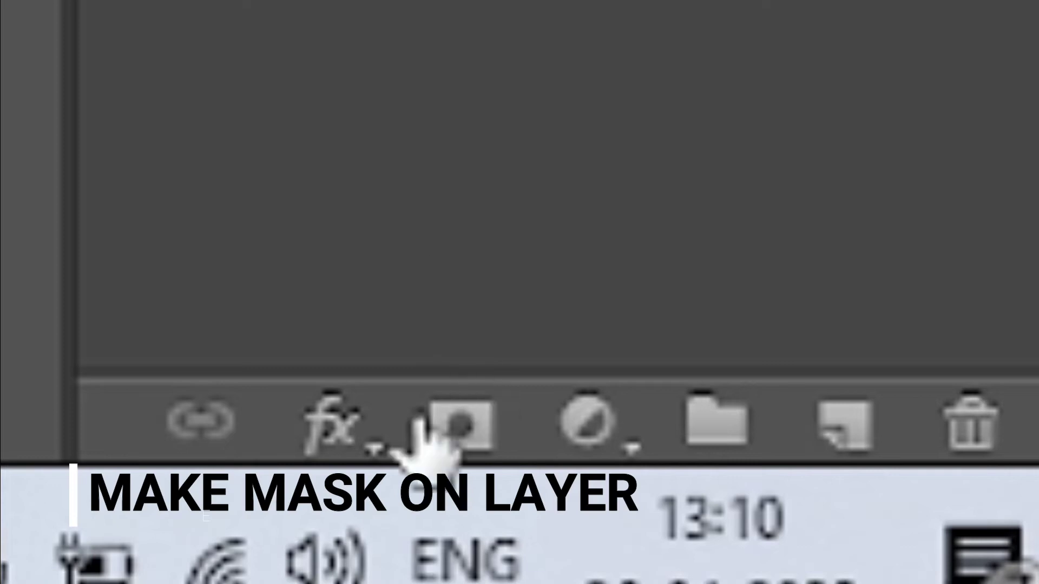
Add a layer mask to Layer 1, set a black brush, and lower its opacity to 32%.
click(419, 441)
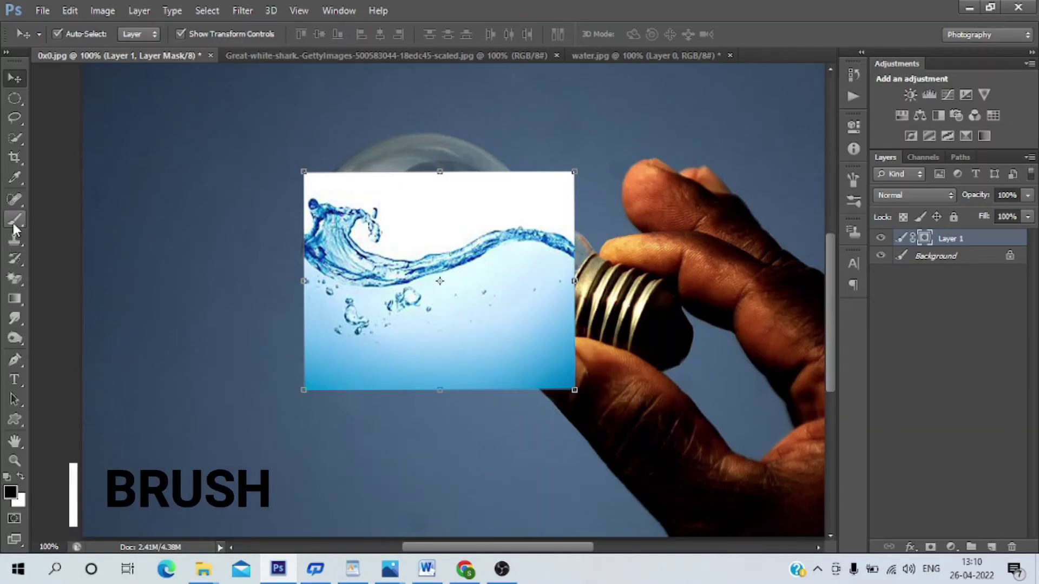
click(14, 219)
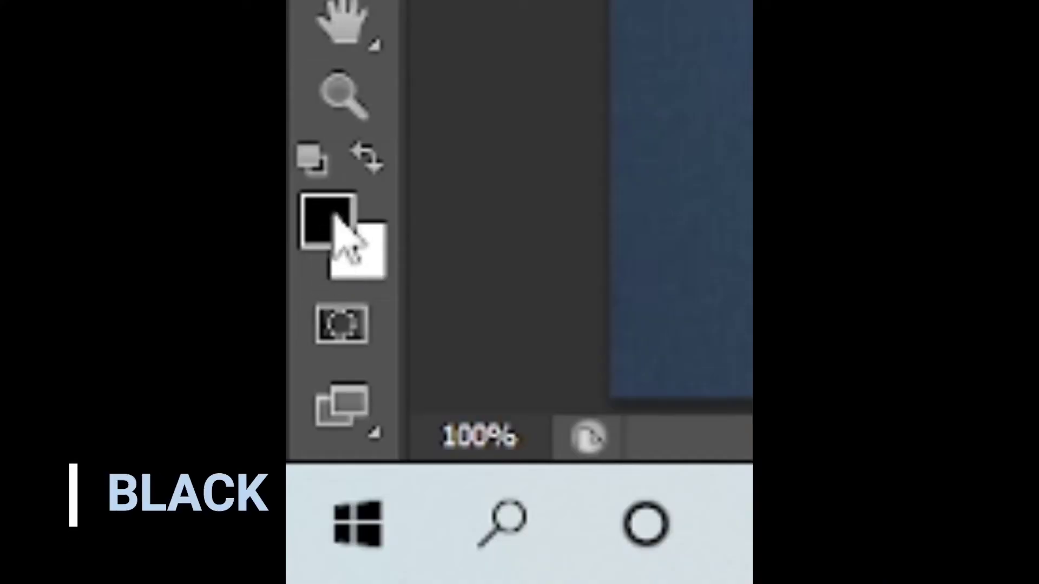
key(x)
click(902, 238)
click(1028, 195)
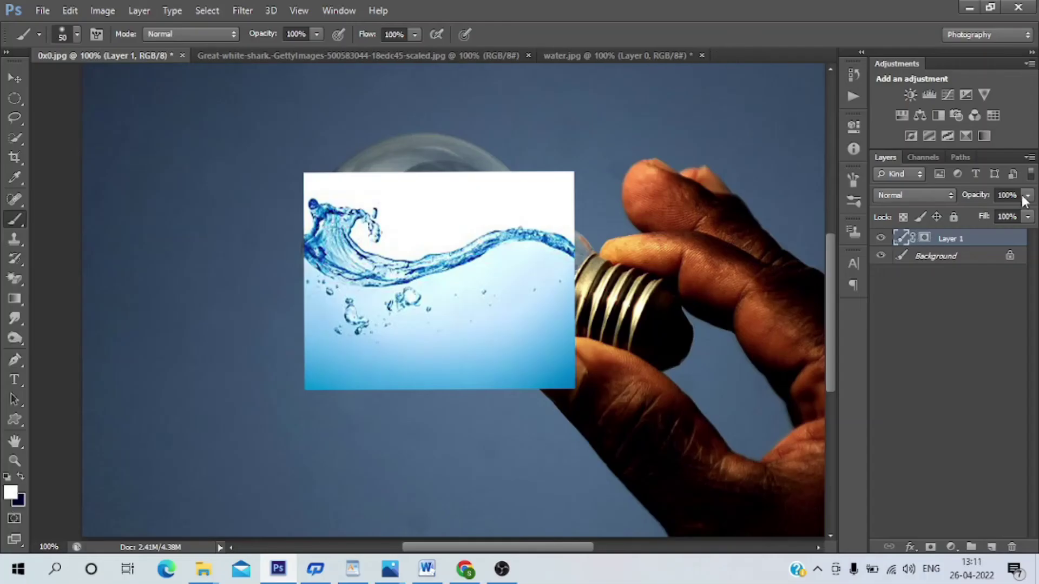
drag(988, 211, 977, 213)
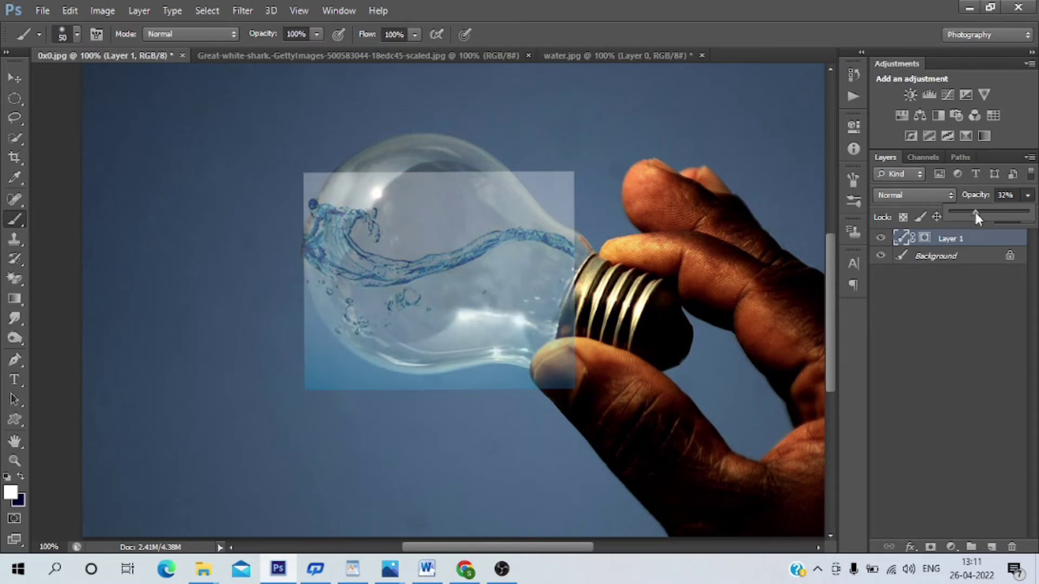
Paint black on Layer 1's mask to hide water along the bulb's left, bottom and upper-right edges.
click(930, 547)
key(x)
drag(303, 336, 573, 346)
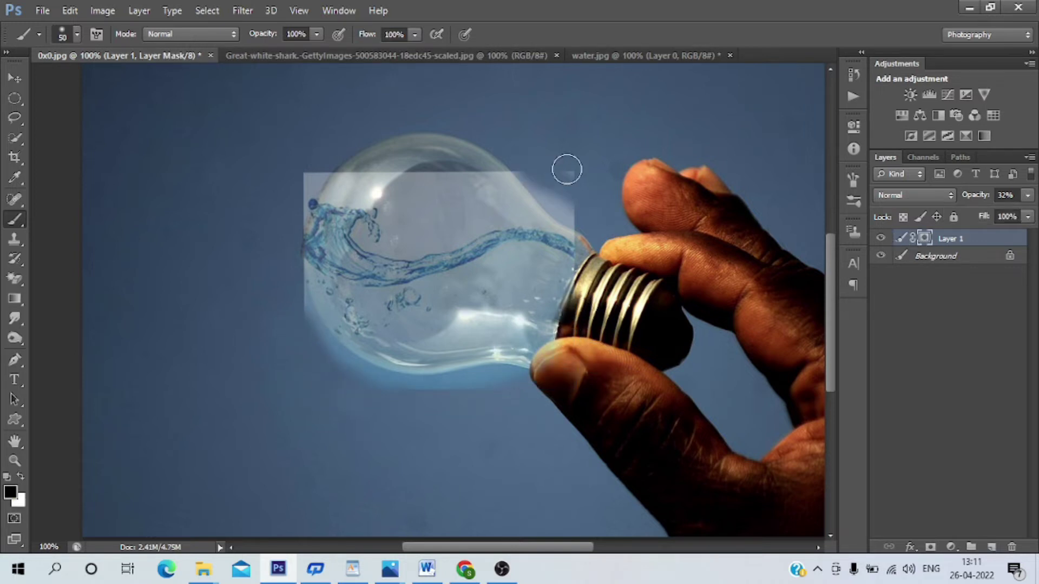
key(ctrl+plus)
key(ctrl+plus)
key(ctrl+plus)
drag(566, 167, 290, 306)
drag(341, 113, 562, 346)
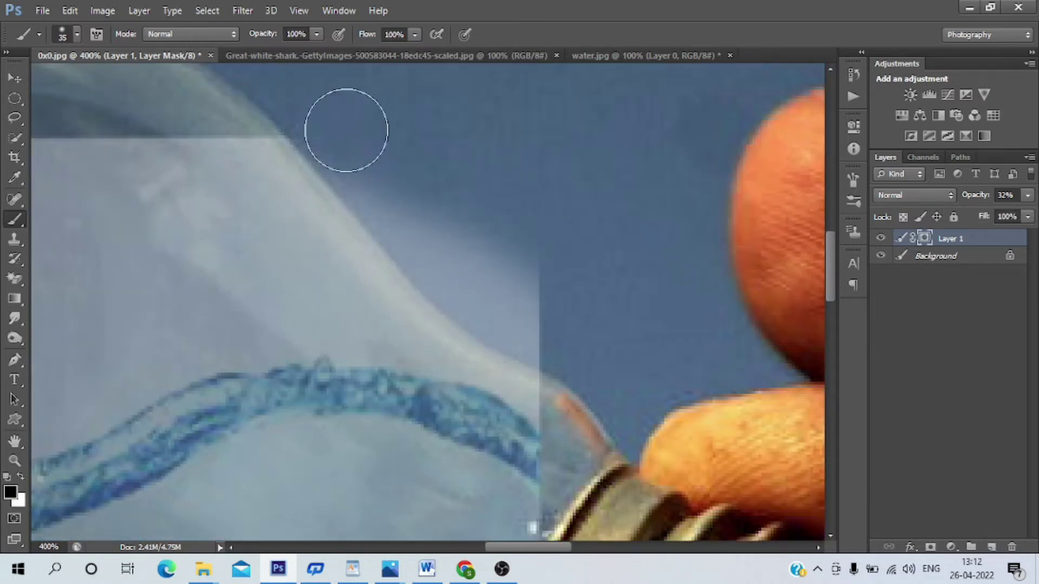
mouse_move(402, 383)
mouse_down()
mouse_move(504, 232)
mouse_move(621, 244)
mouse_move(503, 433)
mouse_up()
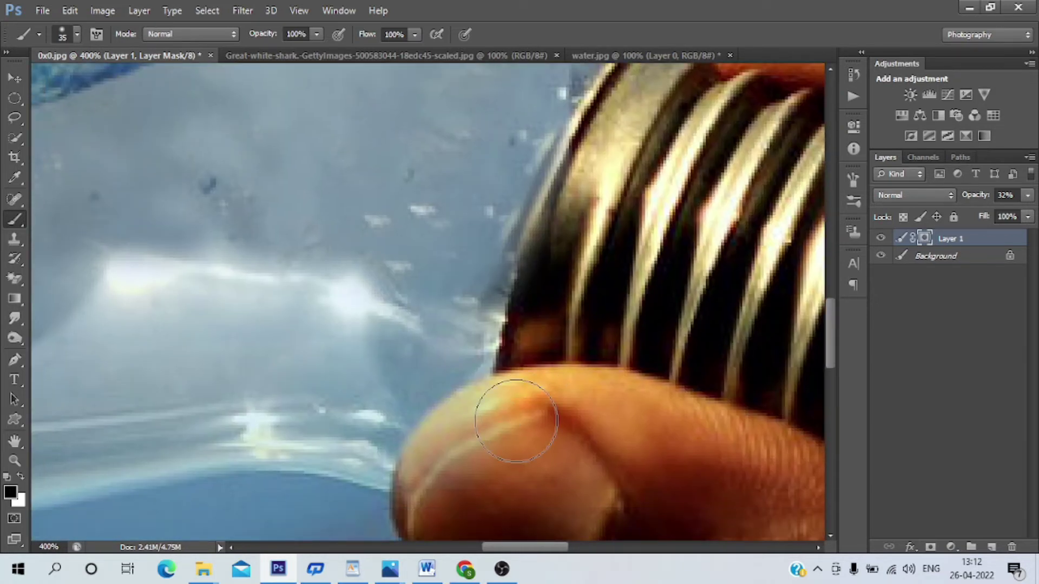
drag(539, 438, 610, 357)
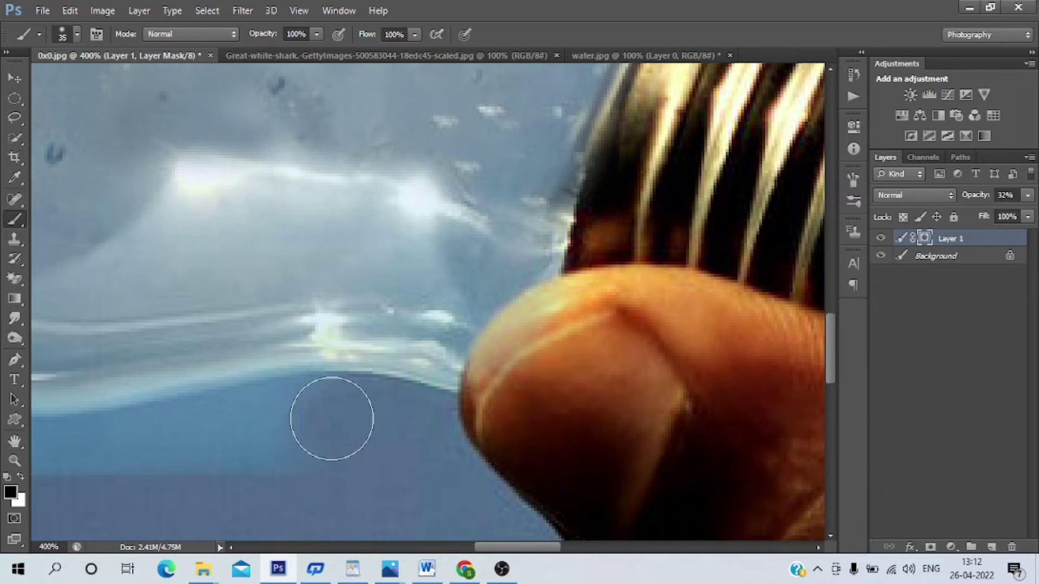
drag(329, 417, 556, 266)
drag(265, 301, 468, 420)
drag(373, 357, 429, 475)
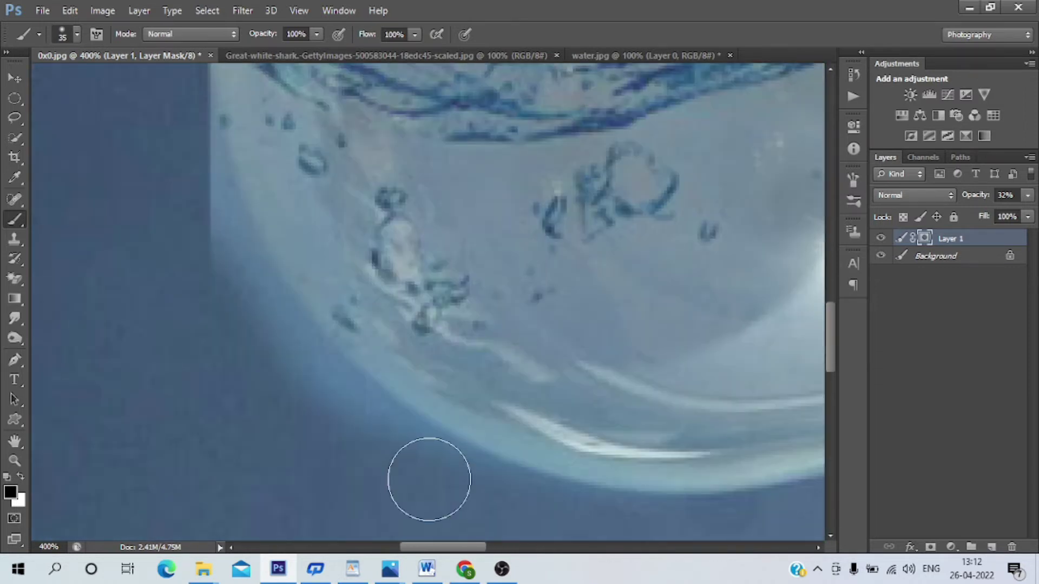
drag(162, 195, 213, 300)
Mask out water around the bulb's top arc and outside the glass with a smaller brush.
scroll(274, 441, up, 3)
scroll(258, 337, up, 3)
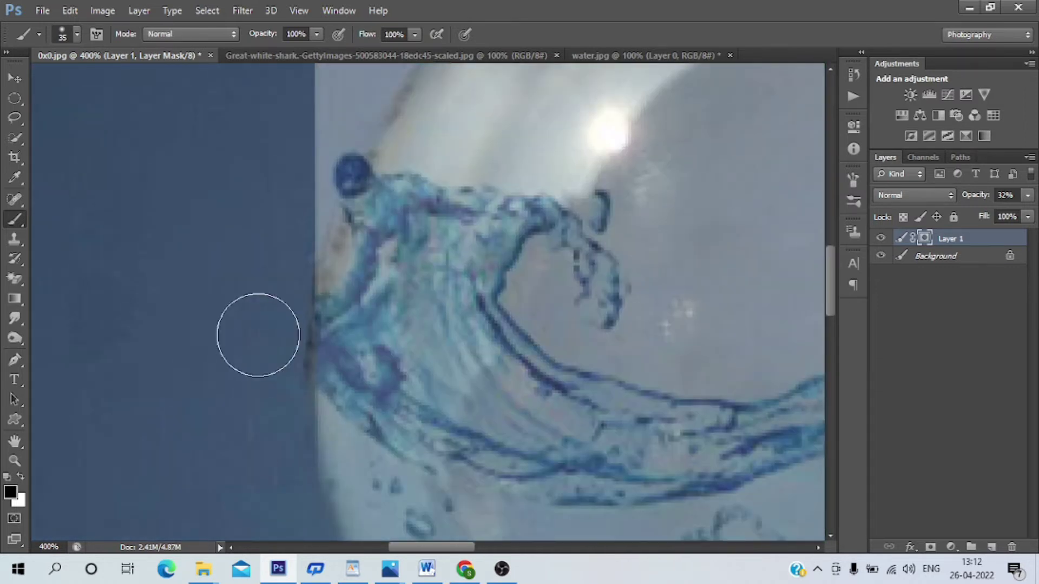
scroll(258, 336, up, 3)
drag(327, 202, 135, 376)
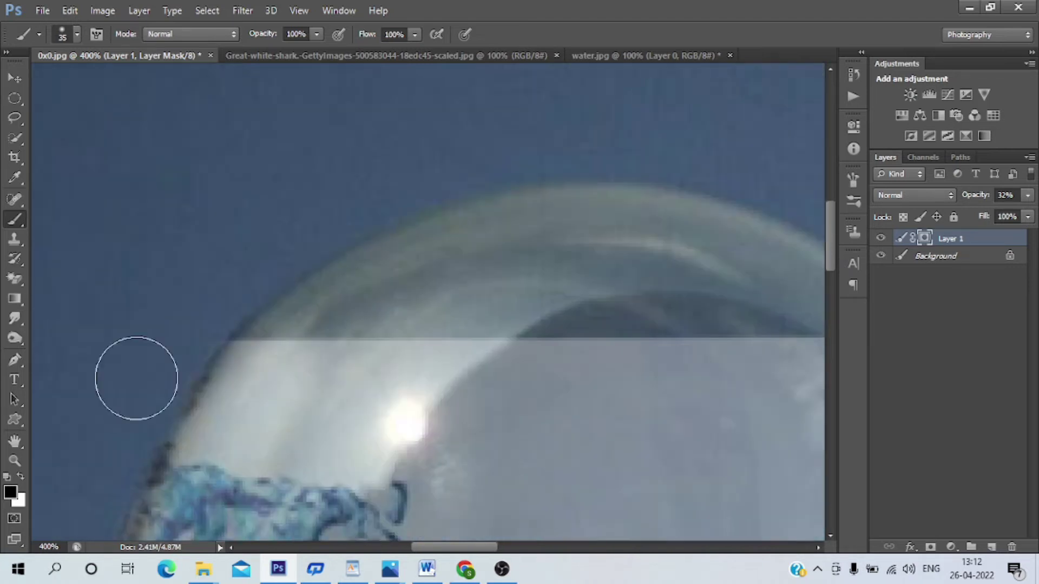
drag(399, 348, 323, 282)
scroll(728, 225, right, 4)
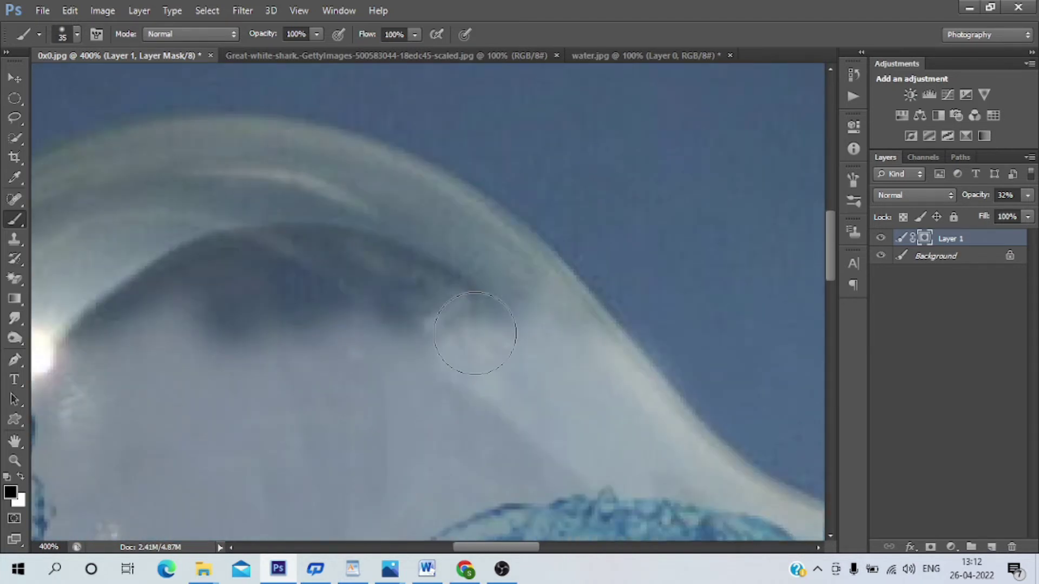
scroll(475, 336, left, 6)
scroll(475, 336, down, 2)
mouse_move(368, 255)
mouse_down()
mouse_move(424, 302)
mouse_move(397, 374)
mouse_up()
scroll(215, 351, right, 5)
scroll(214, 352, down, 2)
key(bracketleft)
mouse_move(214, 352)
mouse_down()
mouse_move(352, 440)
mouse_move(434, 459)
mouse_move(547, 389)
mouse_move(227, 405)
mouse_move(348, 213)
mouse_move(408, 388)
mouse_up()
Refine the mask along the bulb's rim and dark interior, then zoom back out.
scroll(433, 460, right, 5)
key(bracketleft)
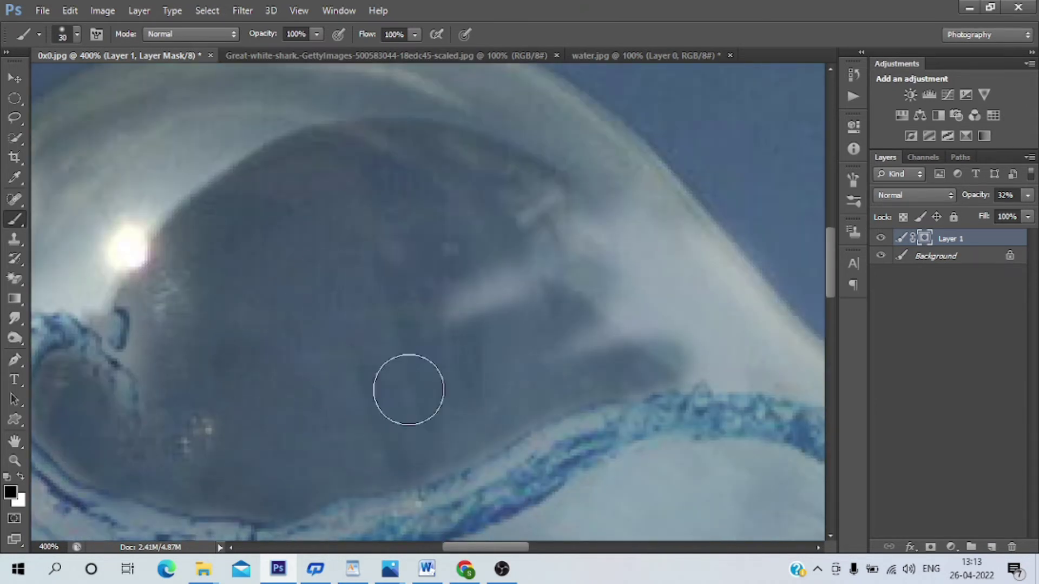
scroll(420, 241, right, 3)
scroll(420, 241, up, 1)
key(bracketright)
mouse_move(420, 242)
mouse_down()
mouse_move(723, 475)
mouse_move(436, 412)
mouse_up()
scroll(556, 352, left, 3)
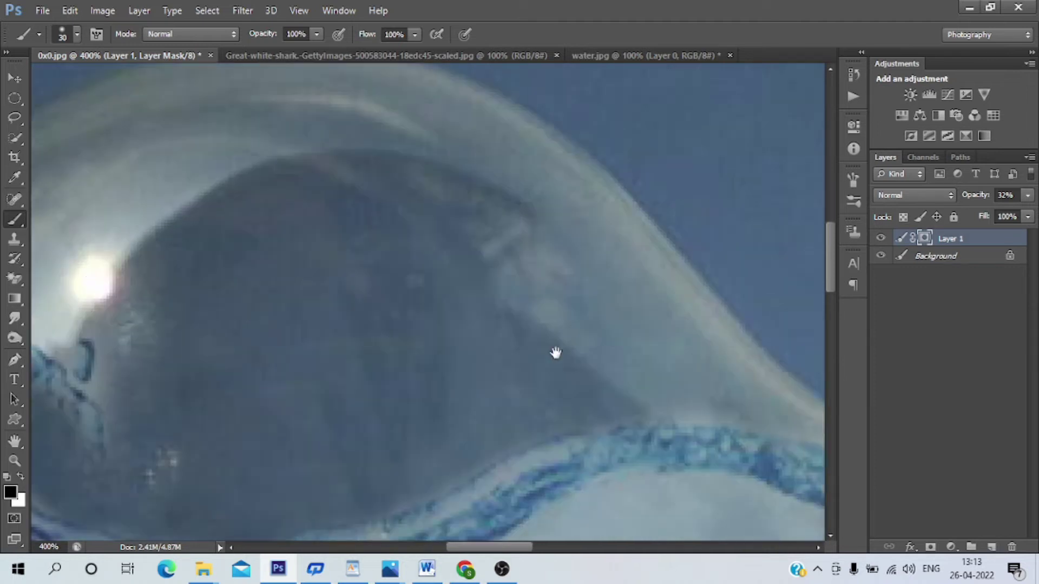
scroll(343, 352, left, 5)
drag(343, 352, 201, 348)
scroll(201, 348, down, 3)
key(v)
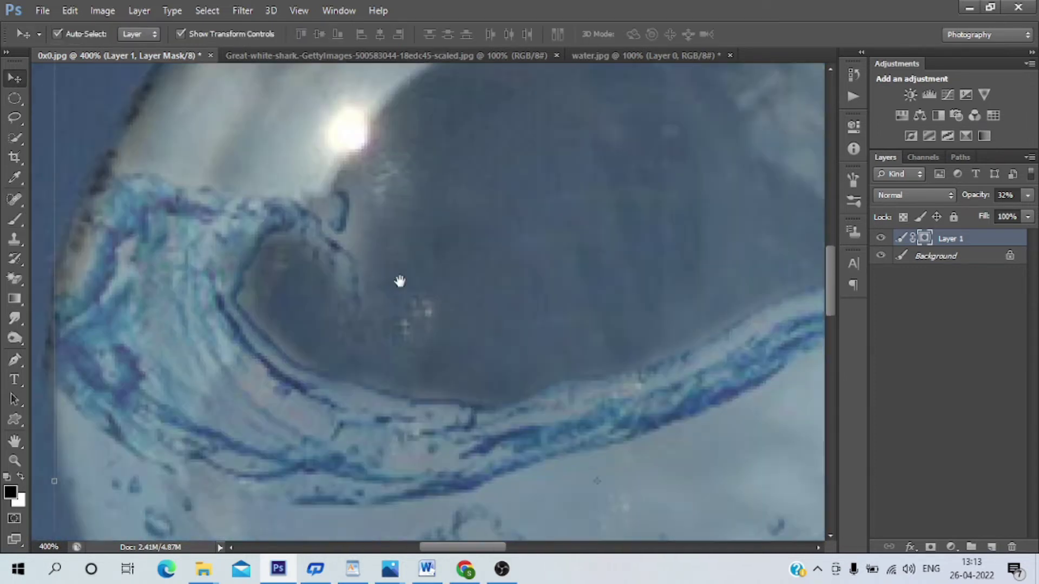
scroll(399, 278, down, 3)
scroll(399, 278, down, 2)
Raise Layer 1's opacity to 67%.
click(902, 238)
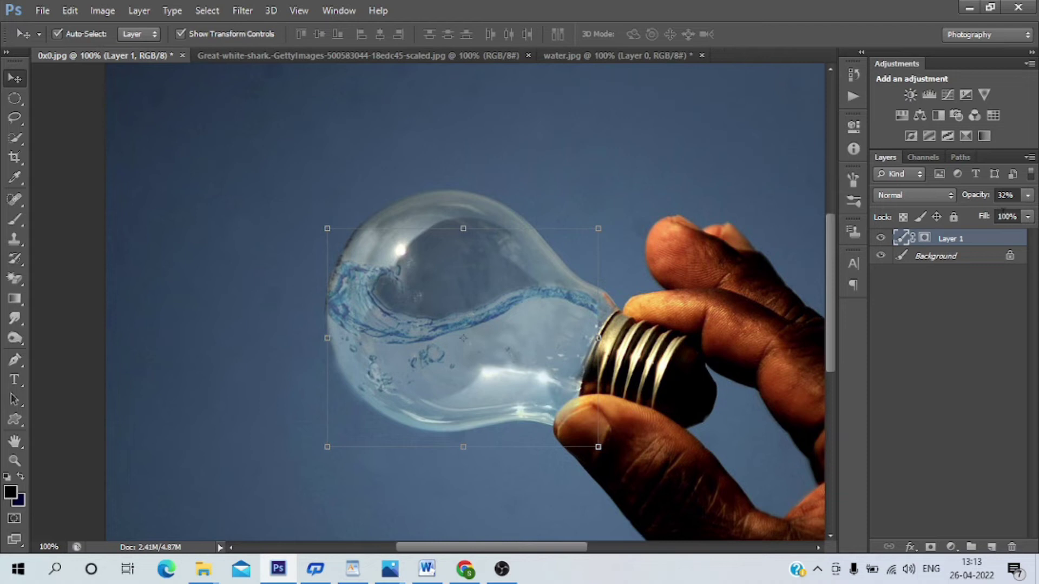
click(1027, 196)
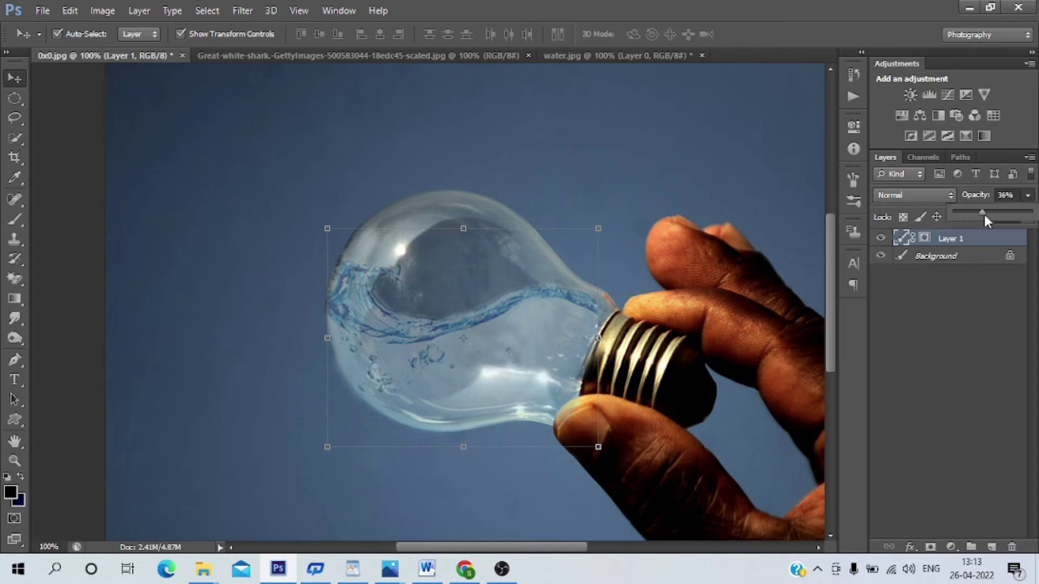
drag(984, 215, 992, 218)
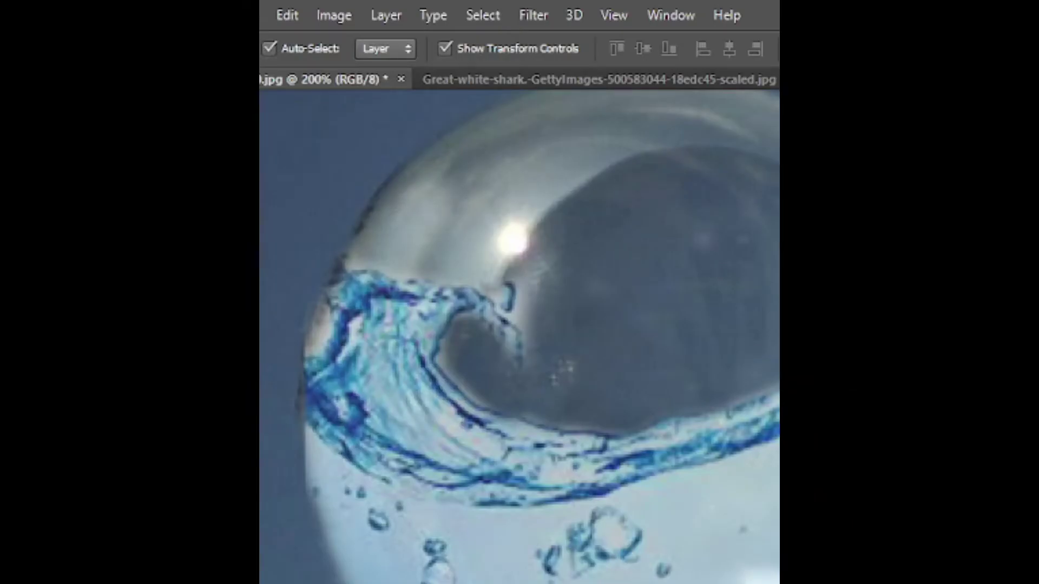
Tint the water with Color Balance midtones -70, +38, +92.
click(712, 490)
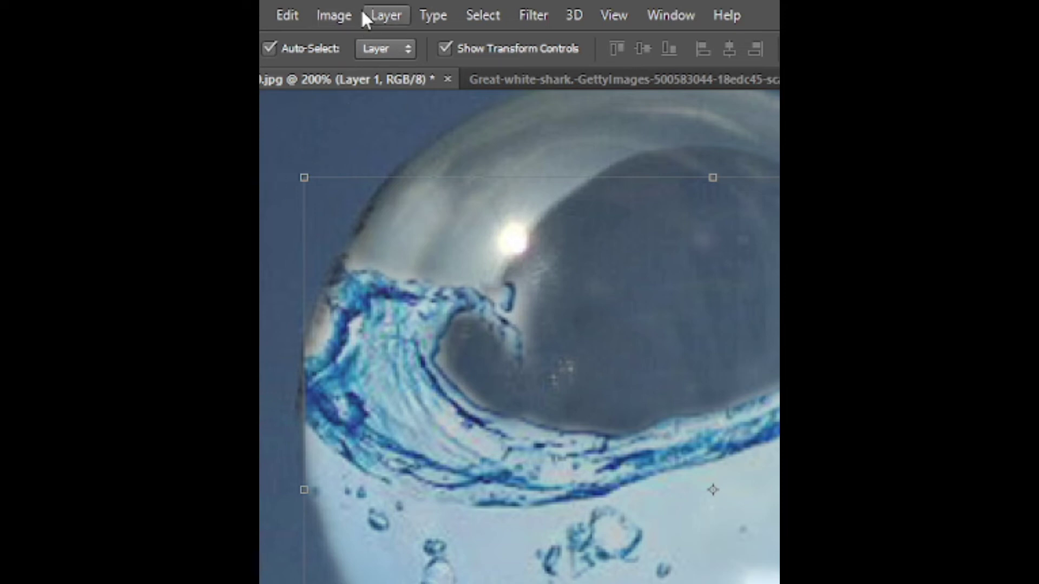
click(334, 15)
mouse_move(366, 69)
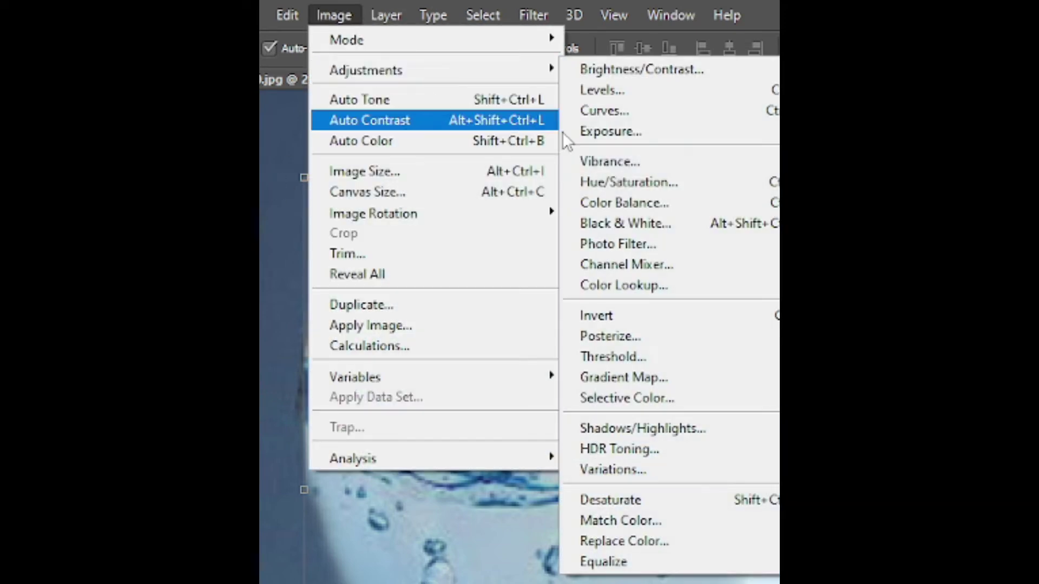
click(625, 202)
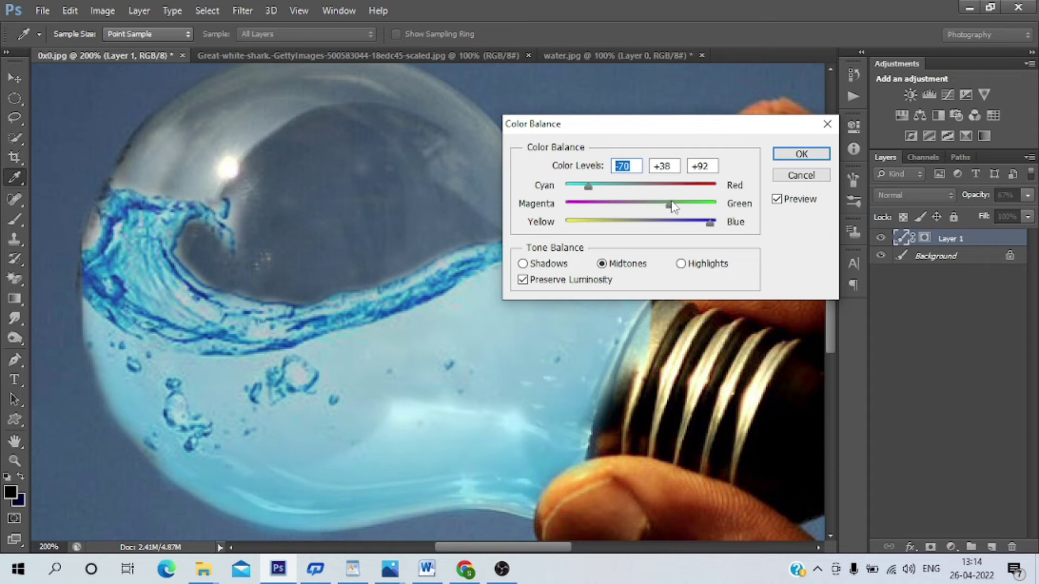
click(794, 157)
Switch to the Blur tool to soften the splash edges.
key(v)
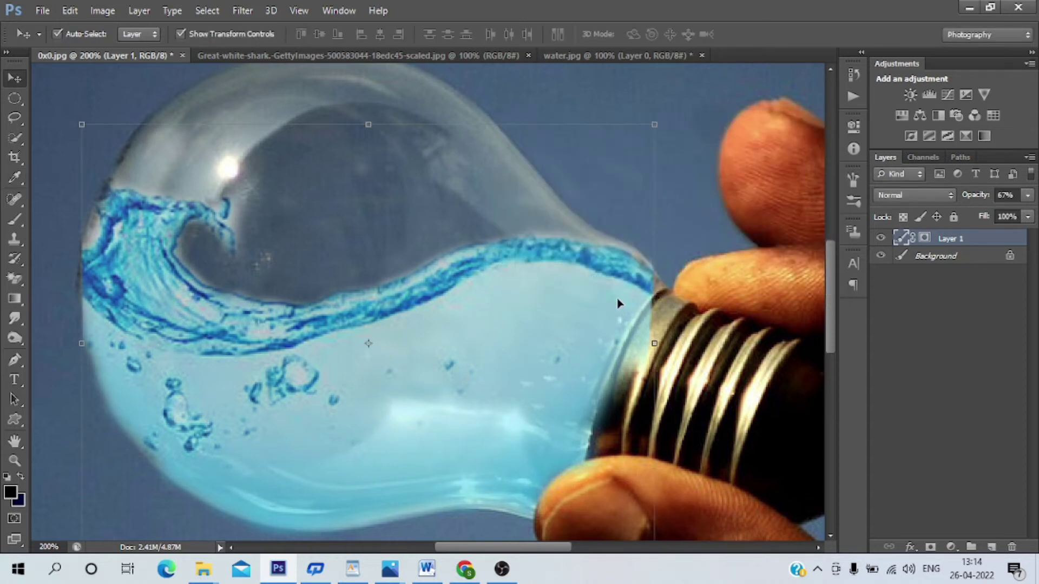
scroll(553, 306, left, 3)
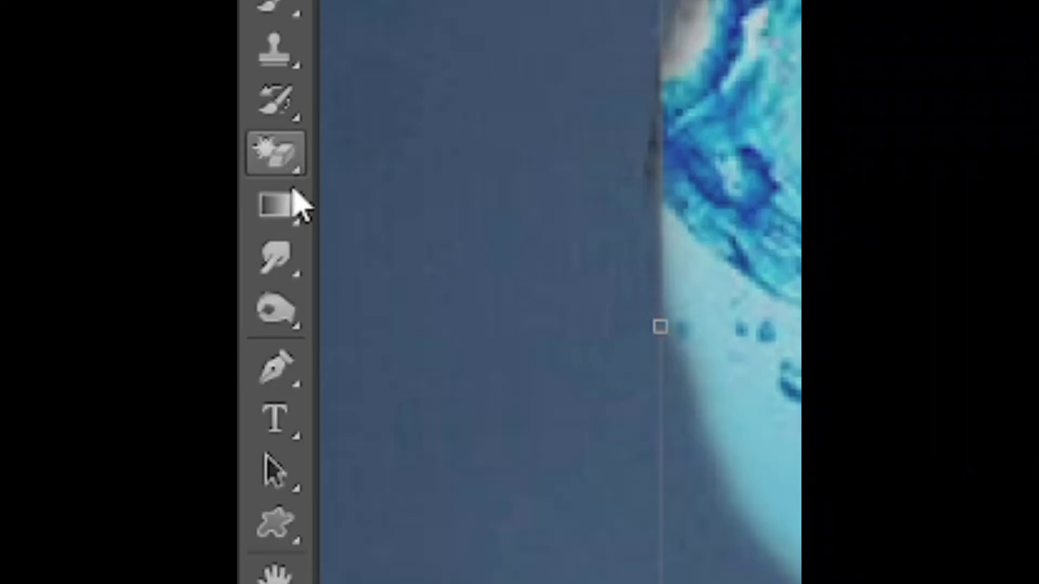
right_click(14, 318)
click(423, 270)
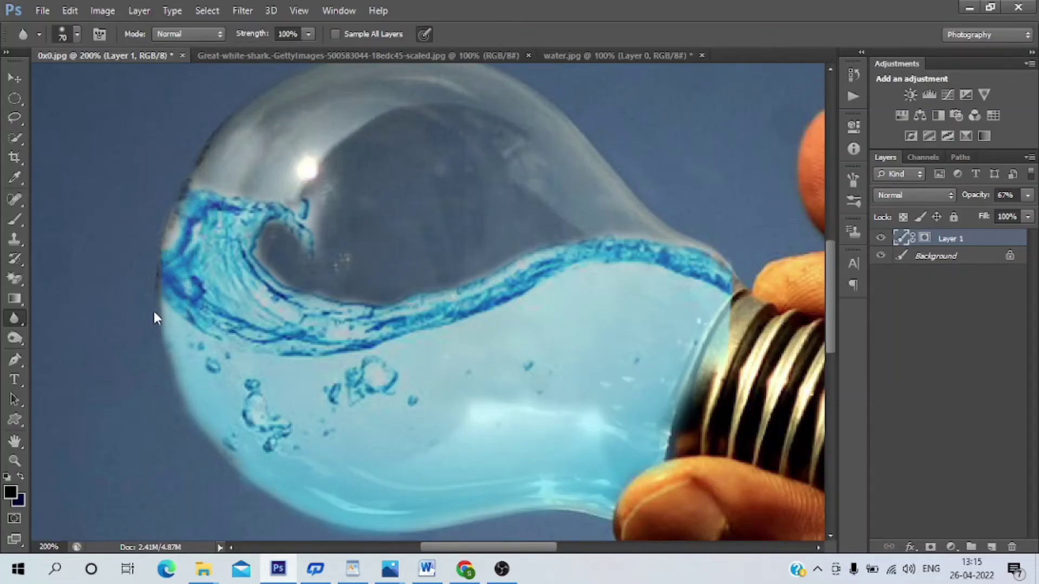
scroll(178, 368, down, 2)
scroll(422, 340, up, 5)
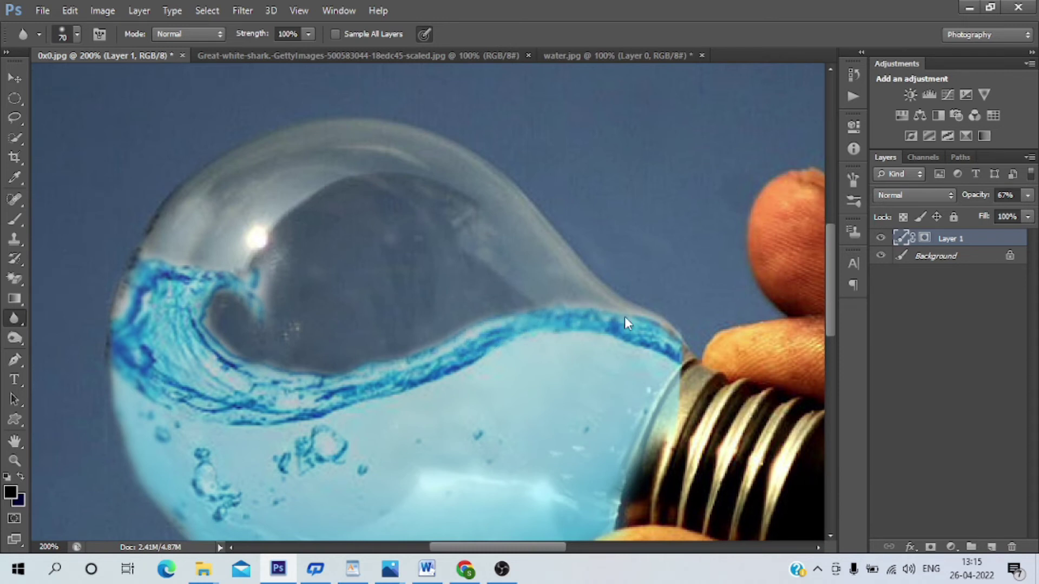
Set the tinted water layer's blend mode to Overlay.
key(v)
scroll(694, 176, down, 2)
click(694, 175)
scroll(491, 295, down, 2)
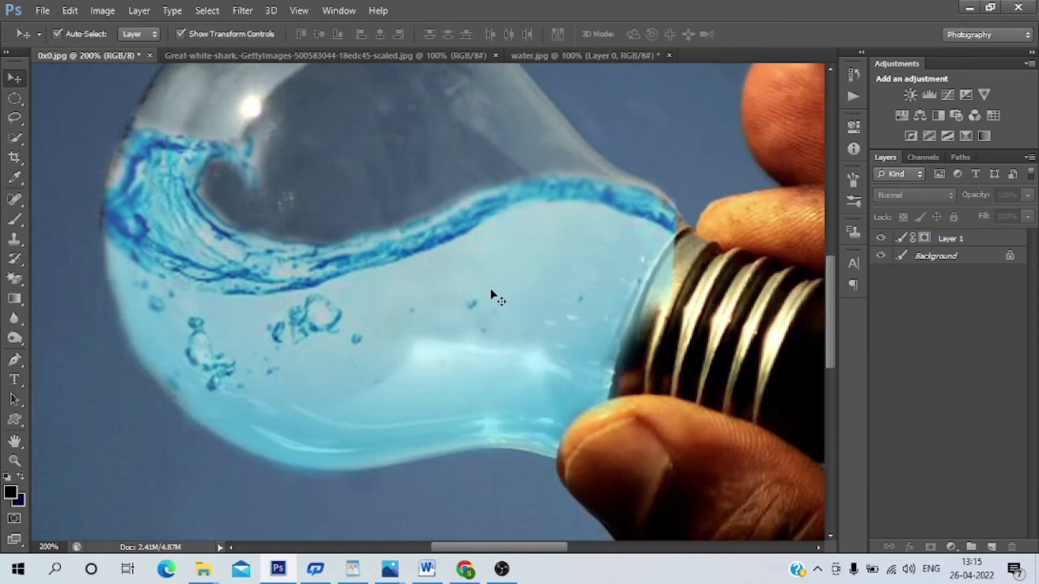
click(950, 238)
click(914, 195)
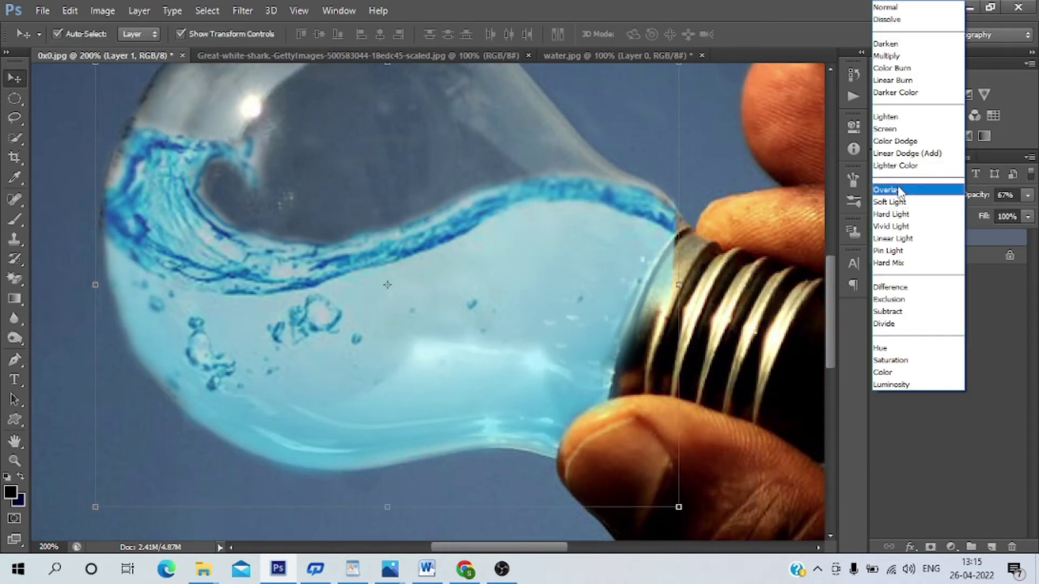
click(890, 250)
scroll(642, 170, up, 3)
scroll(642, 171, down, 2)
Unlock the shark photo's background layer and drag it into the bulb document.
click(379, 56)
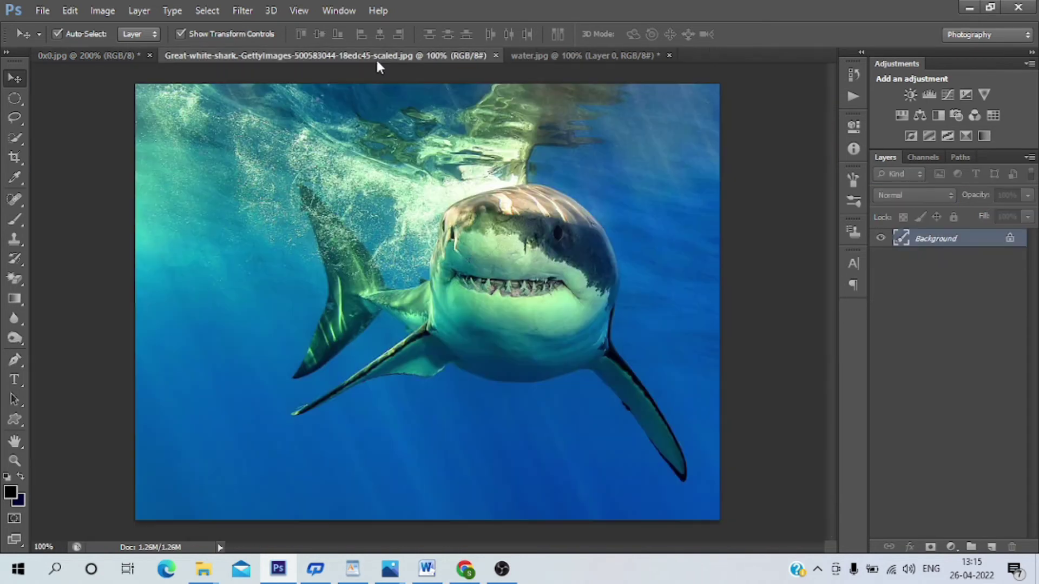
double_click(936, 238)
key(Return)
mouse_move(550, 243)
mouse_down()
mouse_move(479, 239)
mouse_move(363, 268)
mouse_up()
Shrink the shark layer to fit inside the bulb and add a layer mask to it.
key(ctrl+minus)
key(ctrl+minus)
drag(60, 161, 320, 343)
mouse_move(379, 403)
mouse_down()
mouse_move(368, 346)
mouse_move(388, 339)
mouse_move(354, 339)
mouse_up()
click(763, 34)
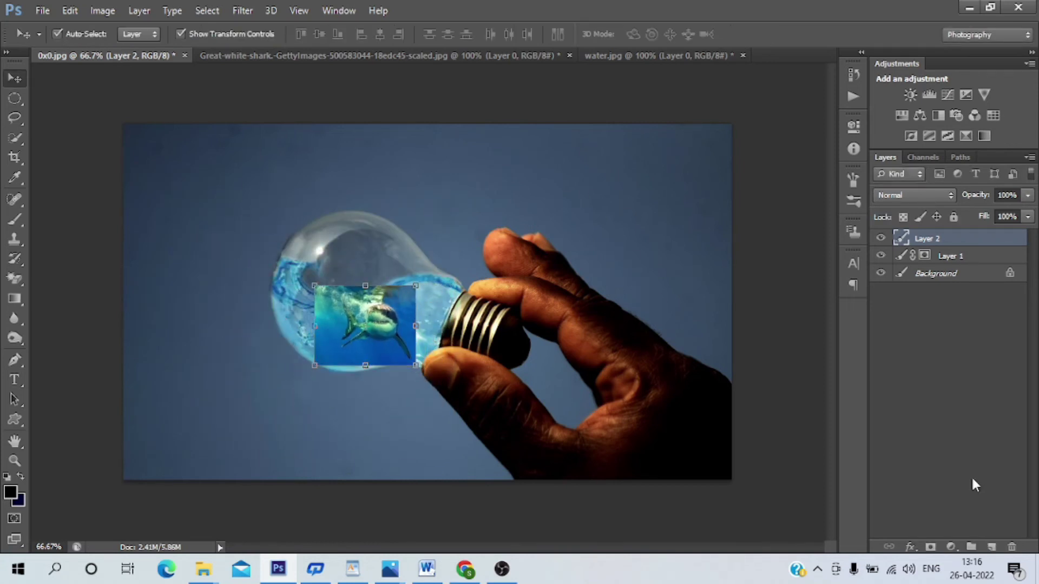
click(930, 547)
click(15, 219)
key(ctrl+plus)
Paint black on Layer 2's mask to hide the shark photo's right, lower and stray edges.
key(ctrl+plus)
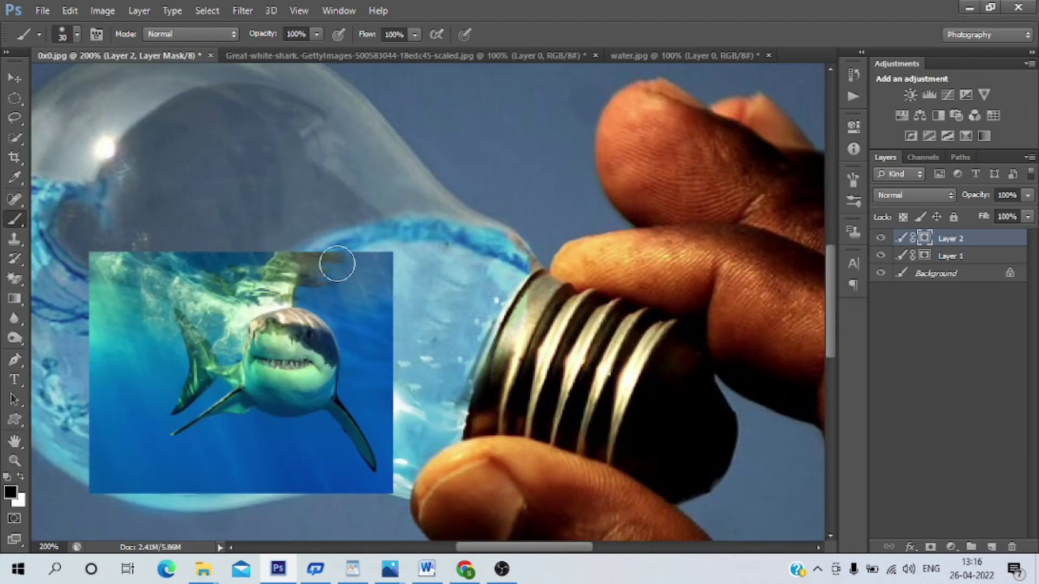
mouse_move(318, 280)
mouse_down()
mouse_move(336, 294)
mouse_move(395, 487)
mouse_move(352, 324)
mouse_move(330, 313)
mouse_up()
mouse_move(392, 481)
mouse_down()
mouse_move(330, 444)
mouse_move(278, 433)
mouse_up()
key(ctrl+plus)
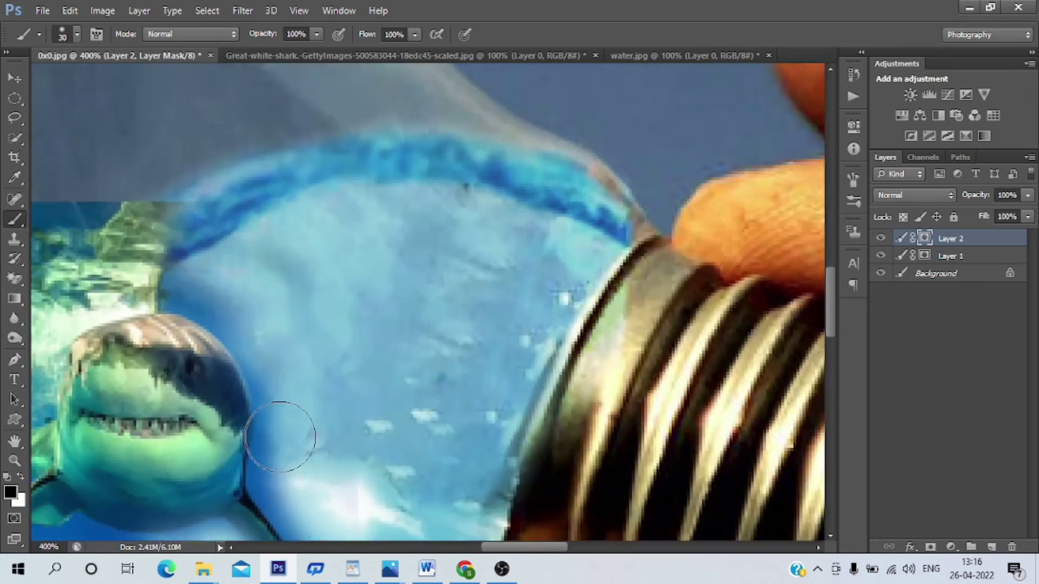
scroll(244, 309, down, 3)
key(bracketleft)
key(bracketleft)
key(bracketleft)
mouse_move(197, 301)
mouse_down()
mouse_move(214, 306)
mouse_move(88, 318)
mouse_move(201, 318)
mouse_up()
key(bracketright)
key(bracketright)
key(bracketright)
scroll(157, 440, left, 5)
scroll(146, 395, up, 5)
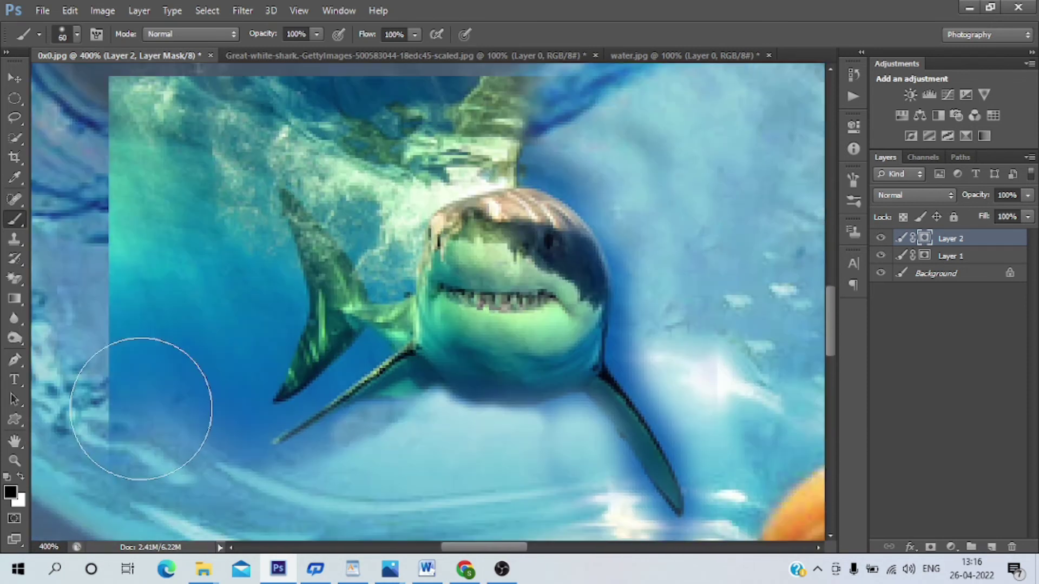
scroll(480, 189, down, 2)
scroll(480, 188, right, 1)
drag(480, 189, 560, 177)
key(ctrl+minus)
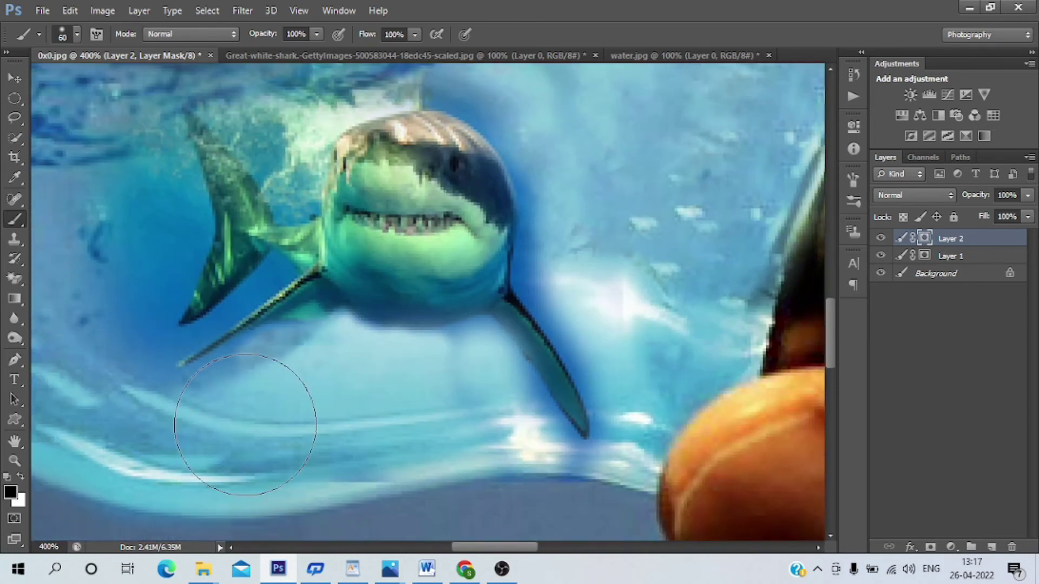
Move the shark further left inside the bulb.
key(ctrl+minus)
key(v)
drag(455, 324, 383, 327)
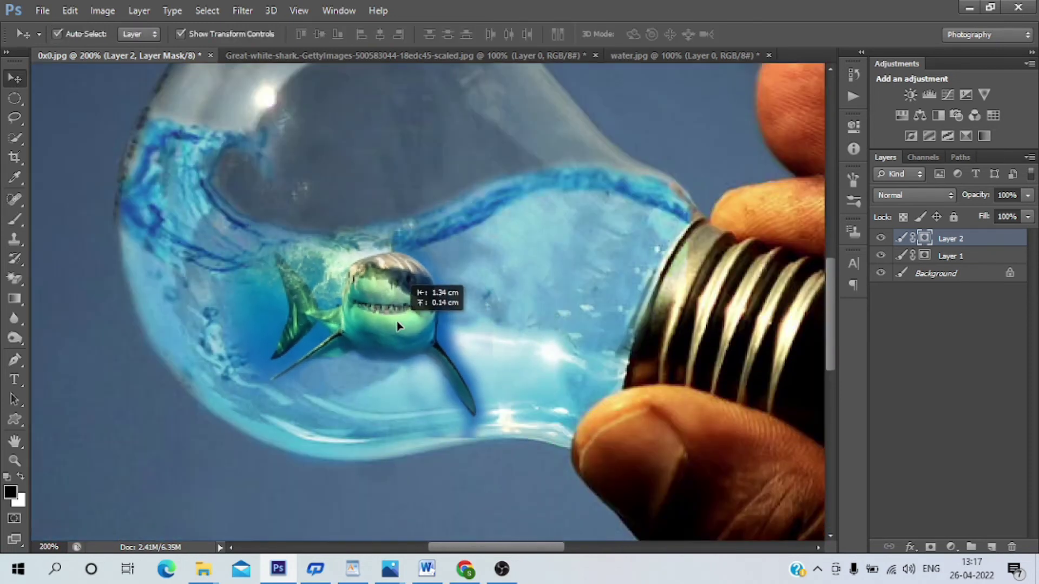
click(17, 219)
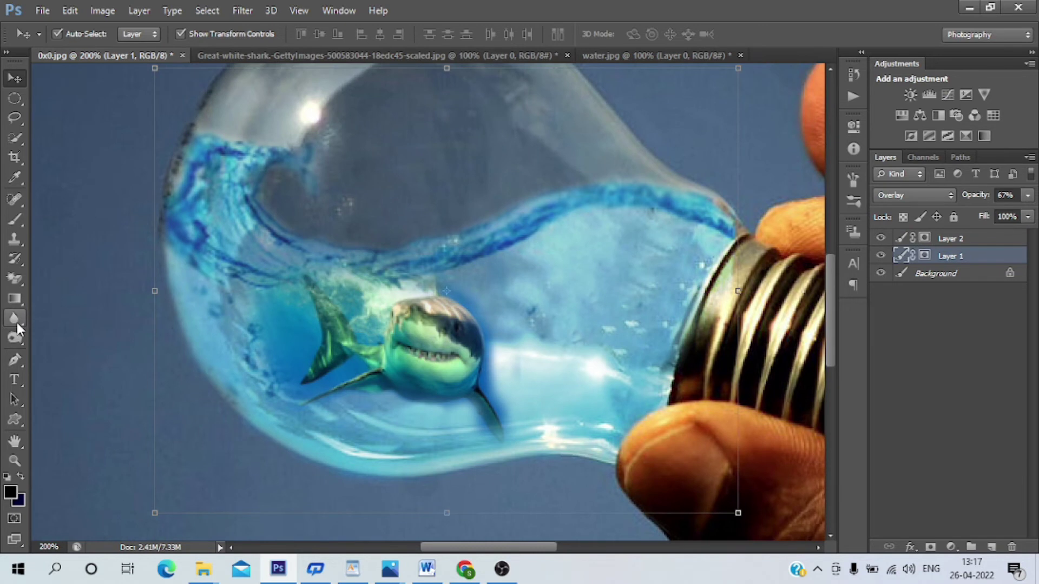
click(17, 320)
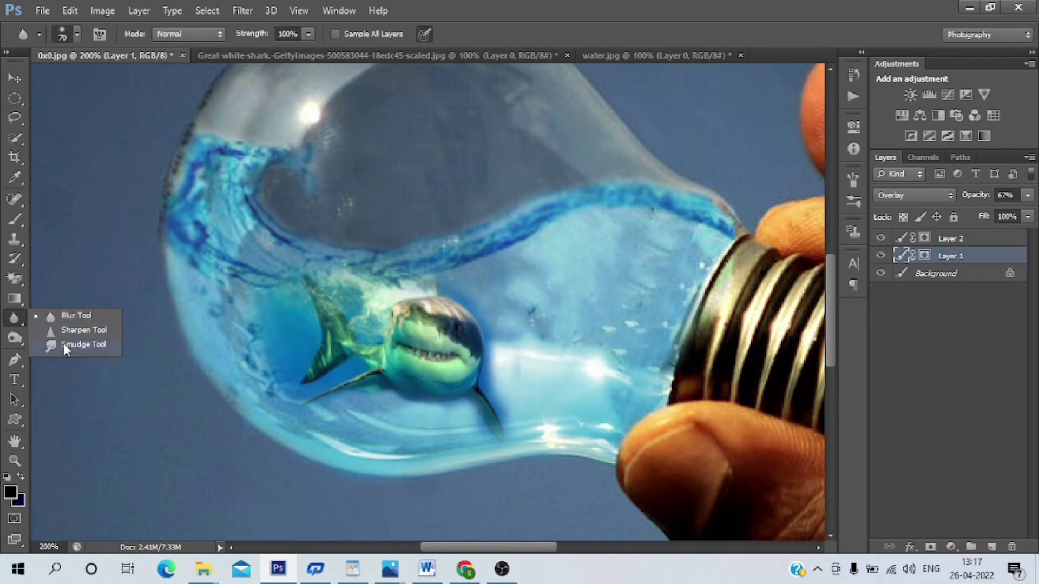
Set the Smudge Tool to size 30, then switch to Move, deselect layers and zoom out to 66.7%.
click(64, 346)
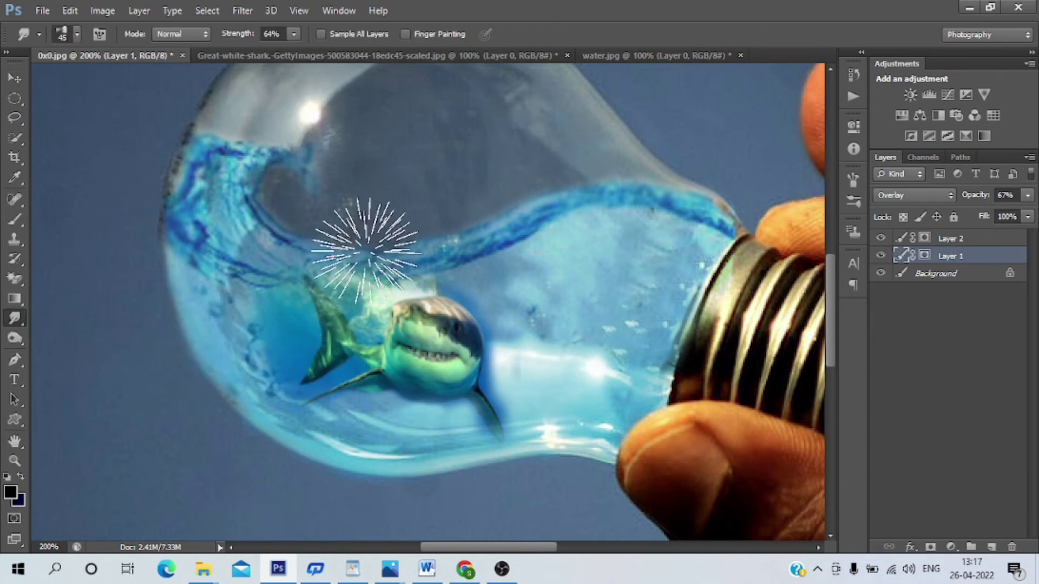
key(bracketleft)
key(bracketleft)
key(bracketleft)
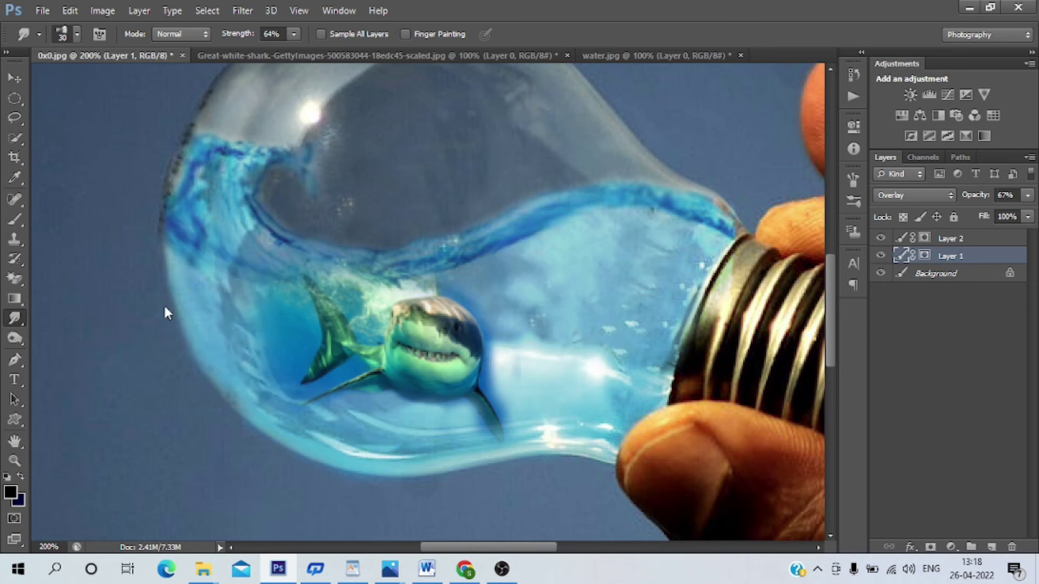
key(v)
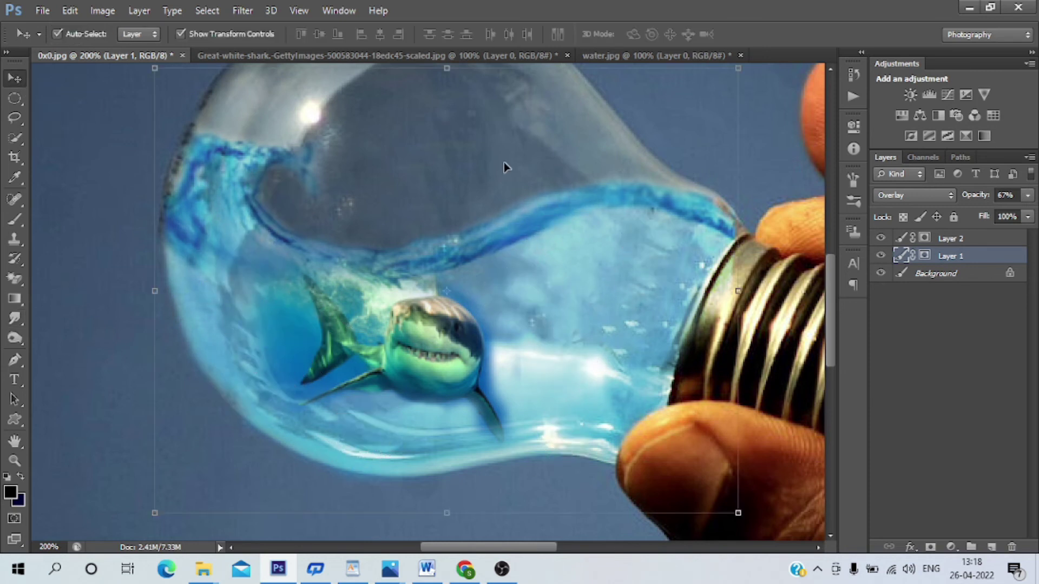
click(490, 161)
key(ctrl+minus)
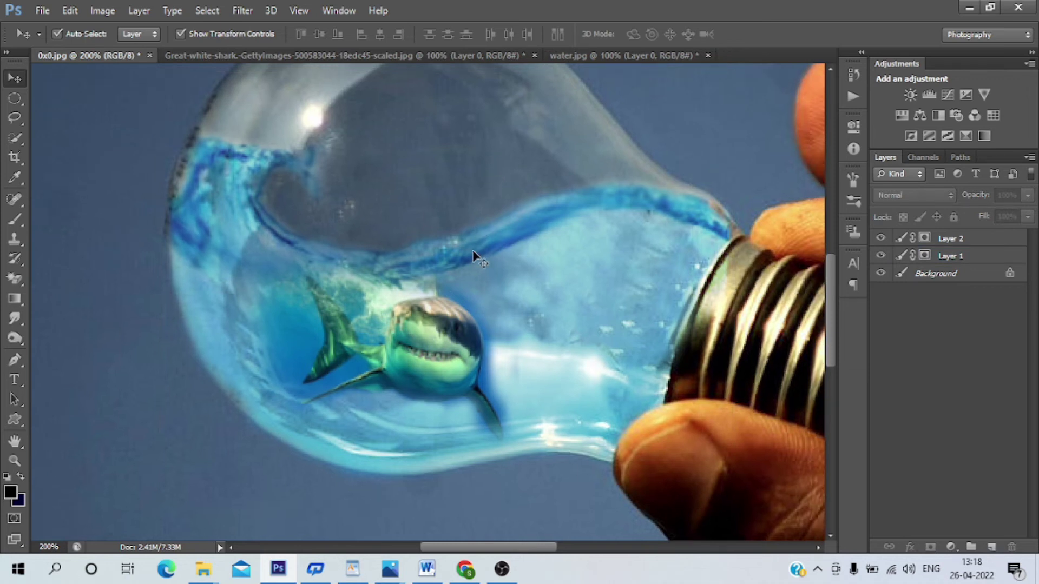
key(ctrl+minus)
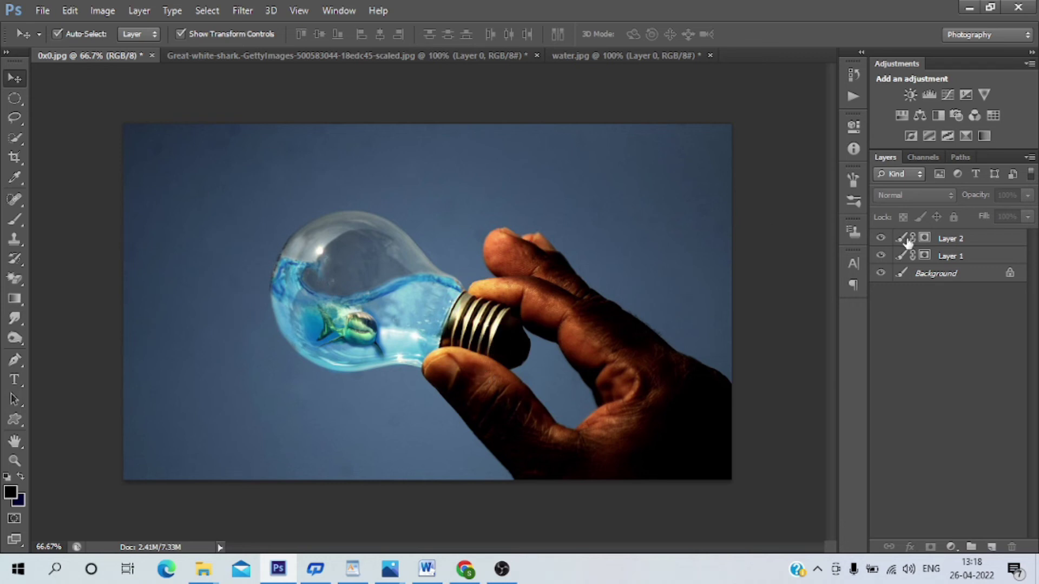
Convert Background to Layer 0 and apply Hue/Saturation: Hue -2, Saturation -37, Lightness -5.
double_click(932, 273)
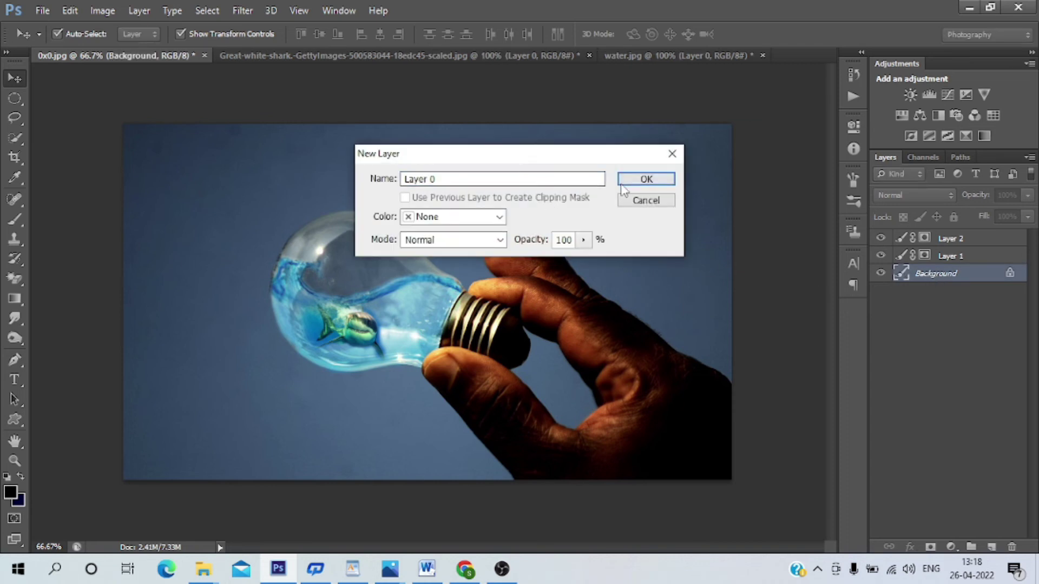
click(646, 179)
click(101, 10)
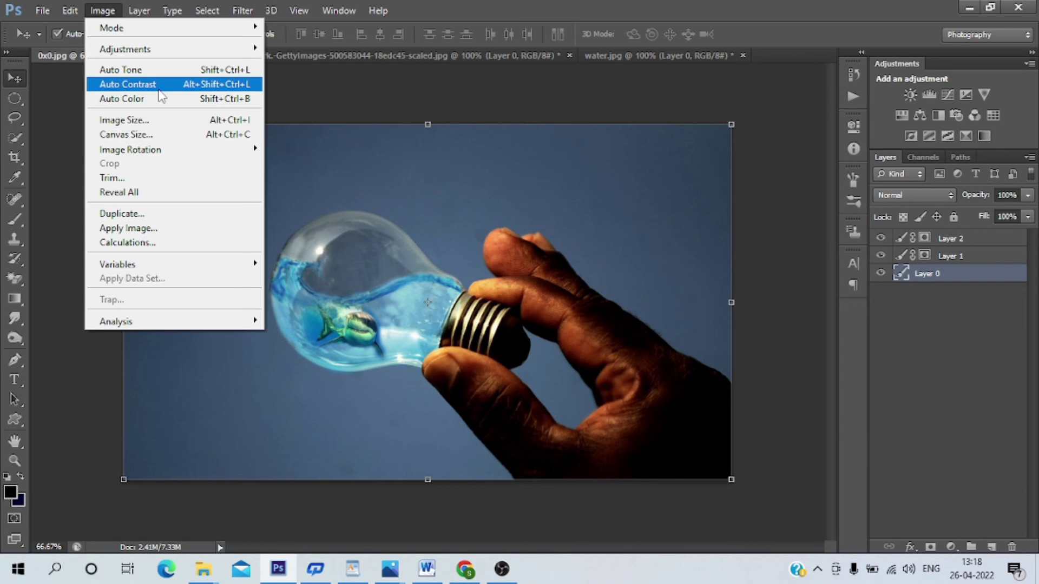
mouse_move(125, 49)
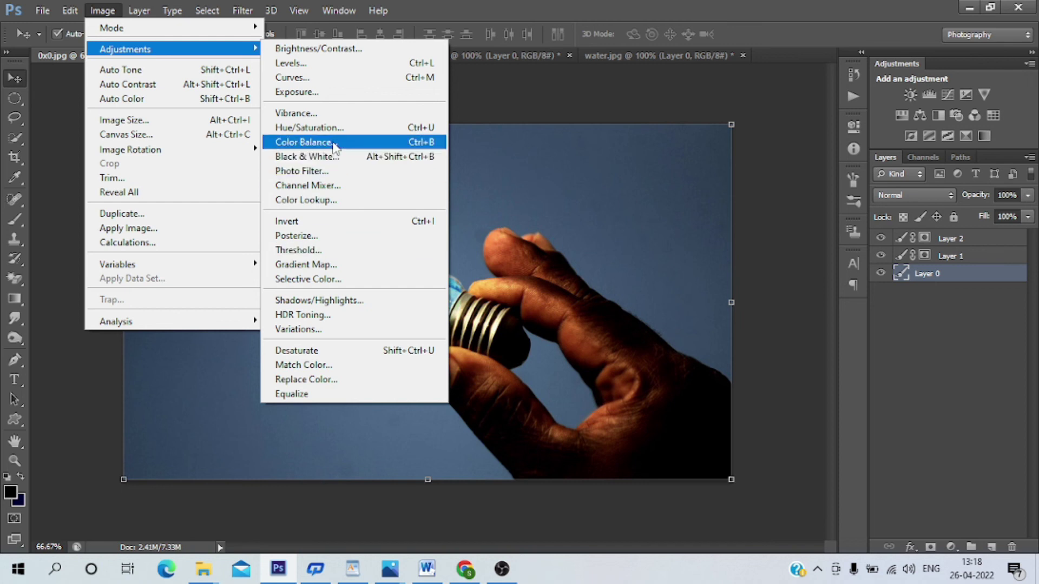
click(325, 127)
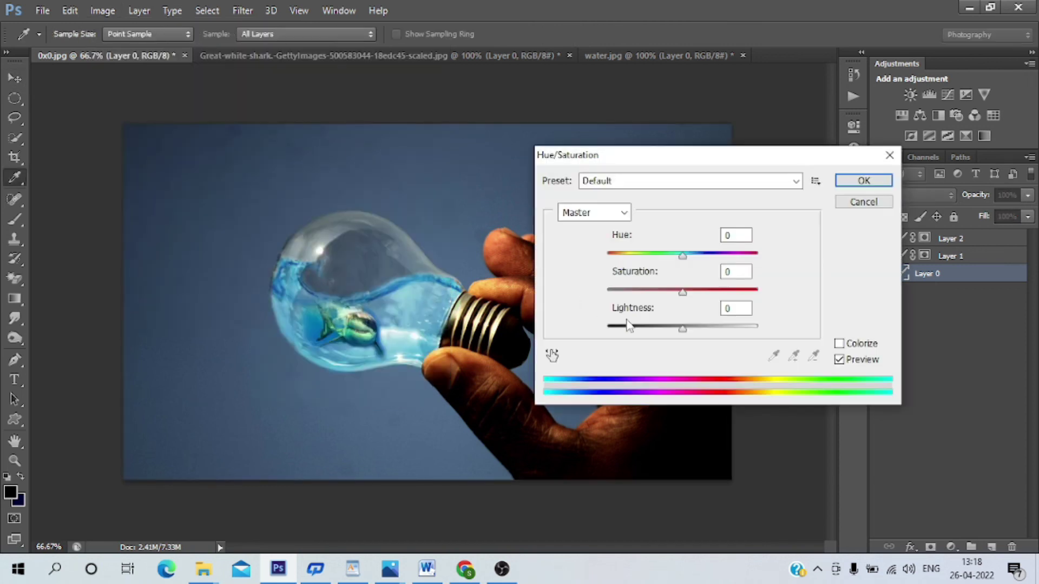
mouse_move(684, 256)
mouse_down()
mouse_move(696, 259)
mouse_move(675, 261)
mouse_move(708, 265)
mouse_move(671, 270)
mouse_move(684, 268)
mouse_move(691, 292)
mouse_up()
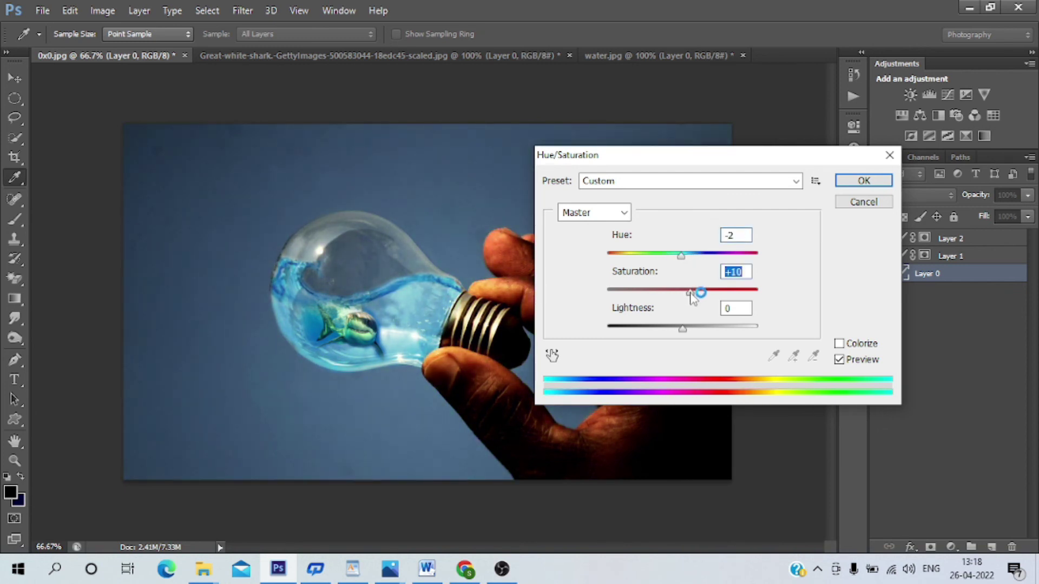
drag(694, 294, 659, 294)
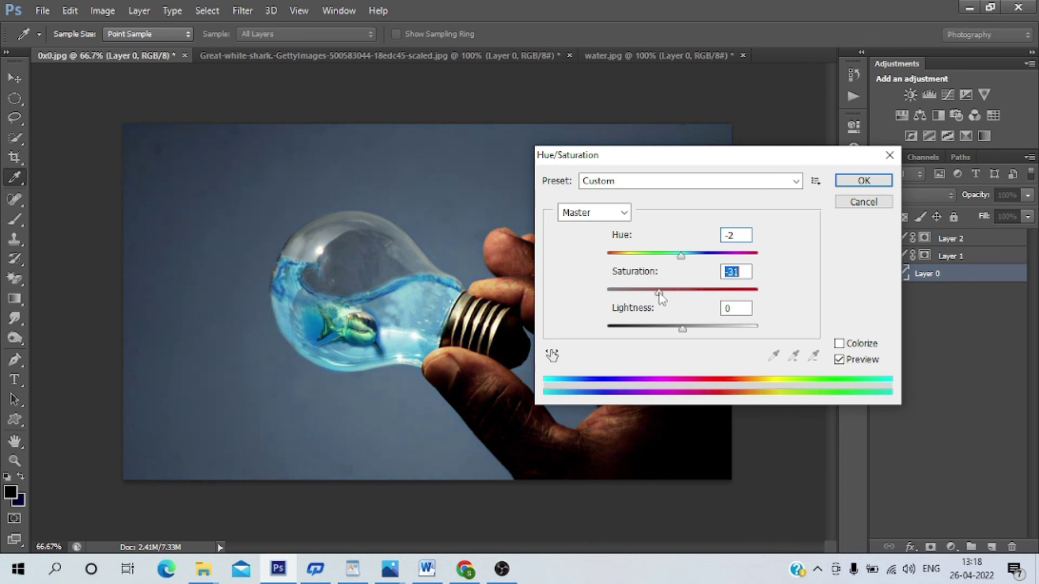
mouse_move(683, 331)
mouse_down()
mouse_move(670, 331)
mouse_move(684, 331)
mouse_up()
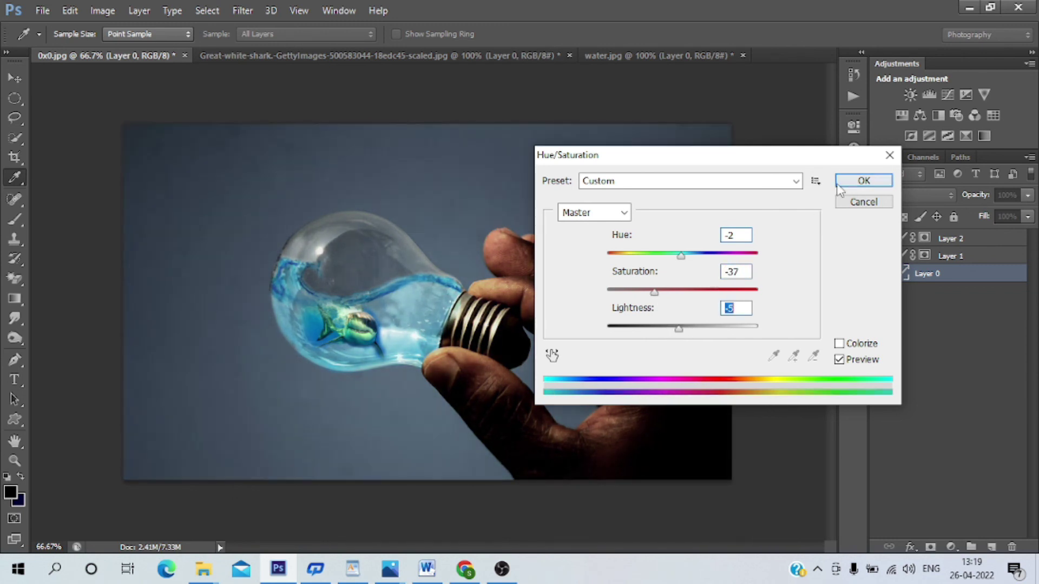
click(846, 183)
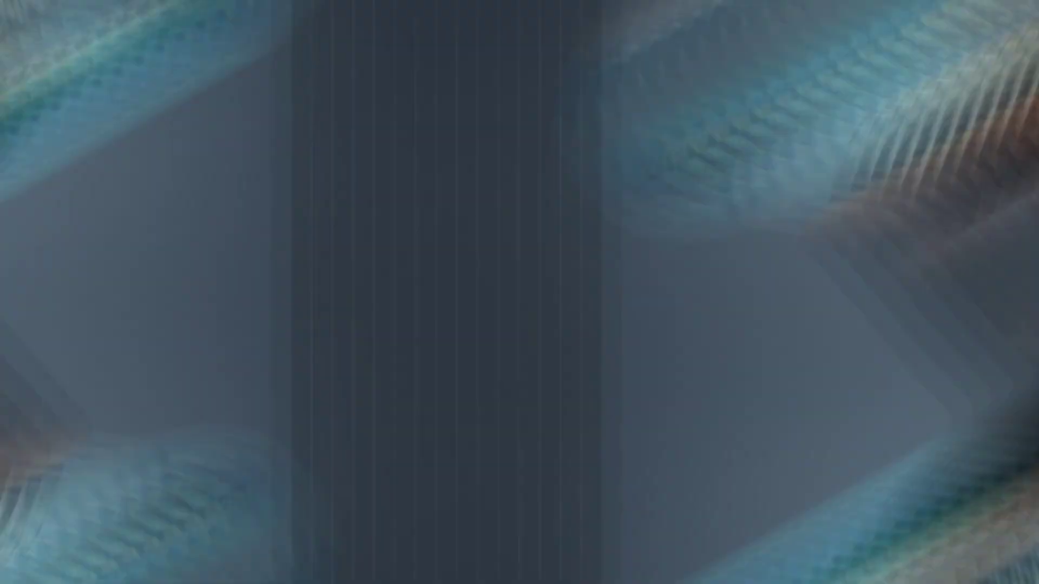